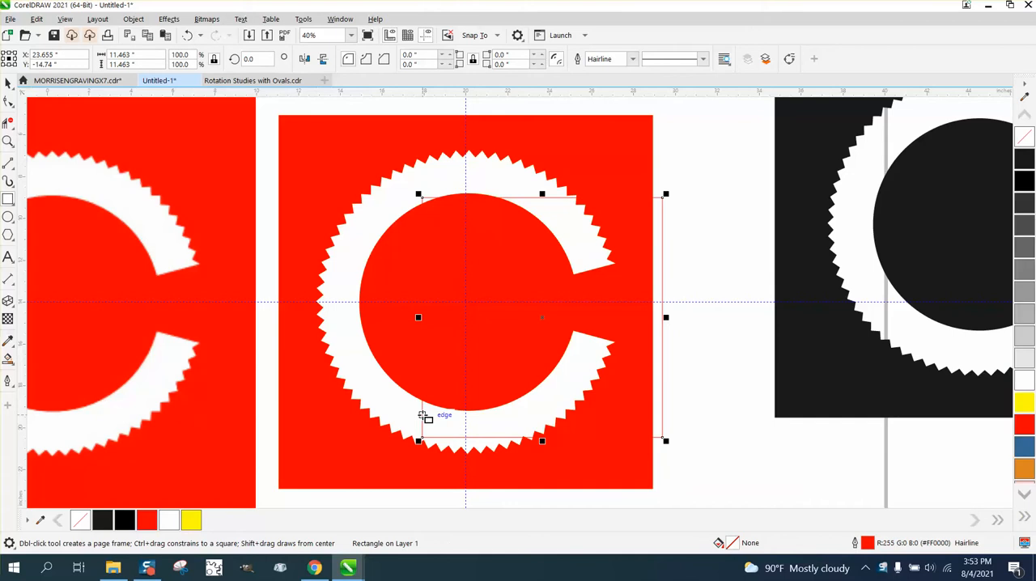
- Outline the square in black and fit it, centred on the page, around the C's inner circle, about 10.34 in wide
{"action": "right_click", "coordinate": [1024, 172]}
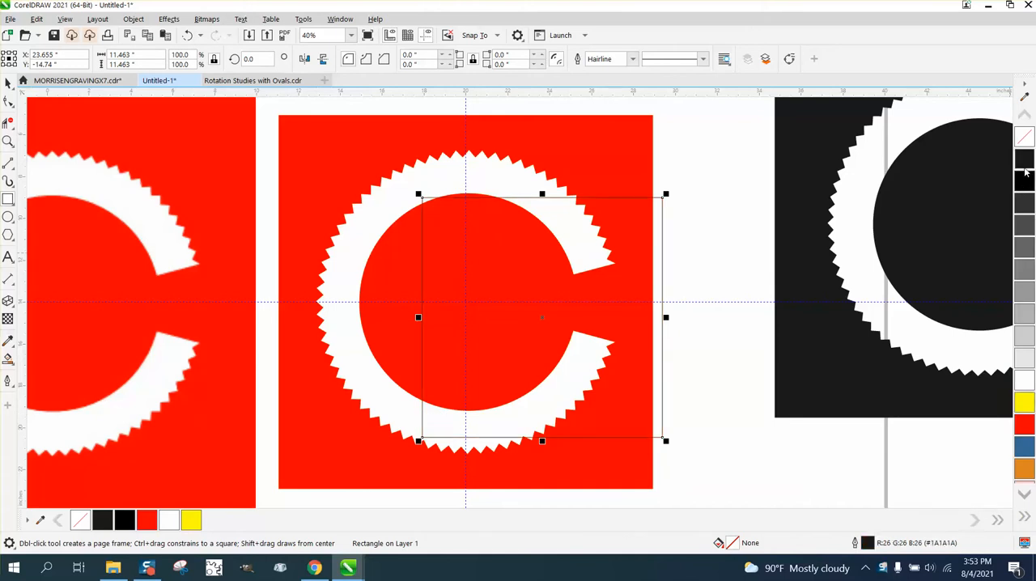
{"action": "key", "text": "p"}
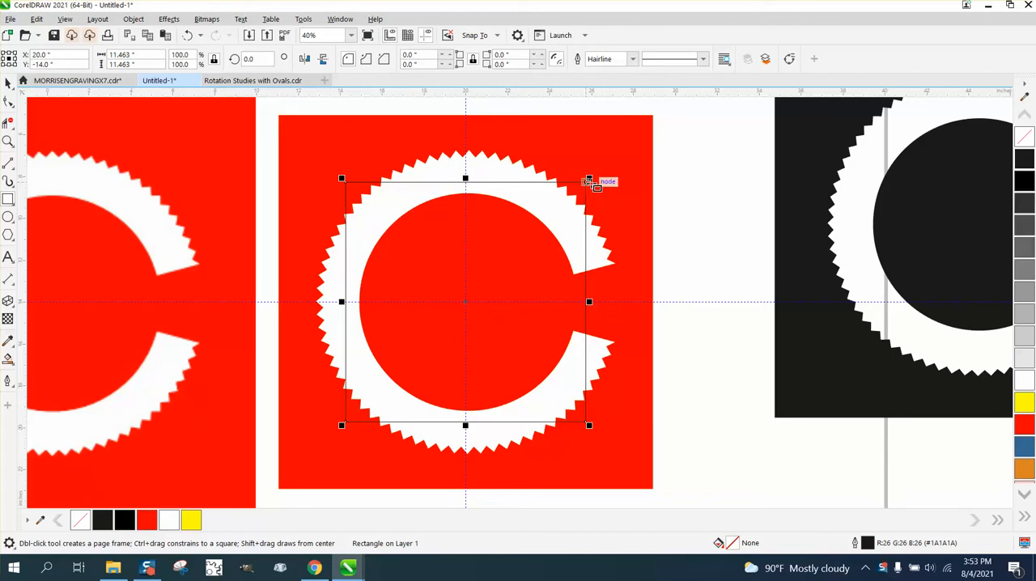
{"action": "left_click", "coordinate": [7, 82]}
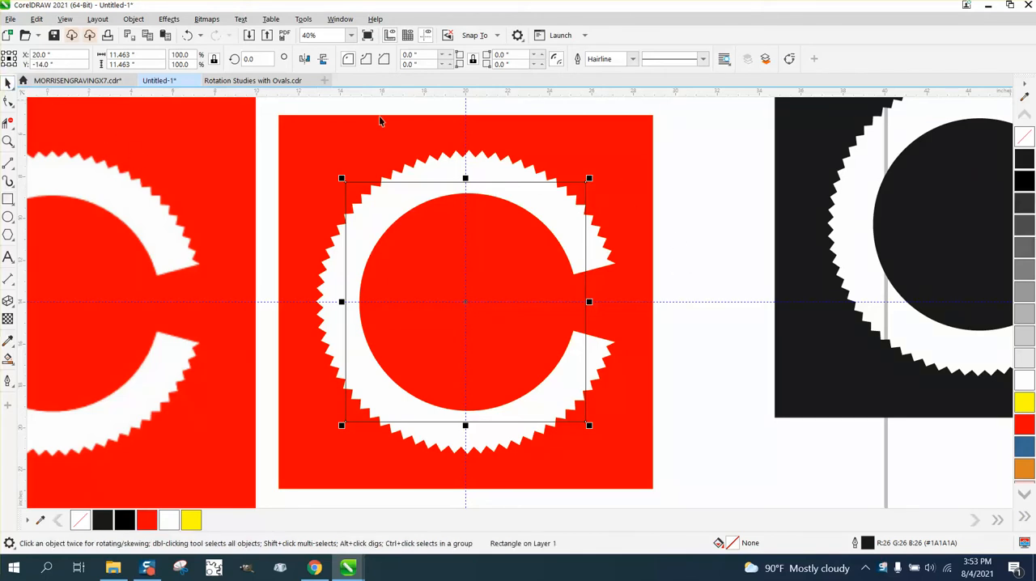
{"action": "left_click_drag", "start_coordinate": [589, 177], "coordinate": [578, 189]}
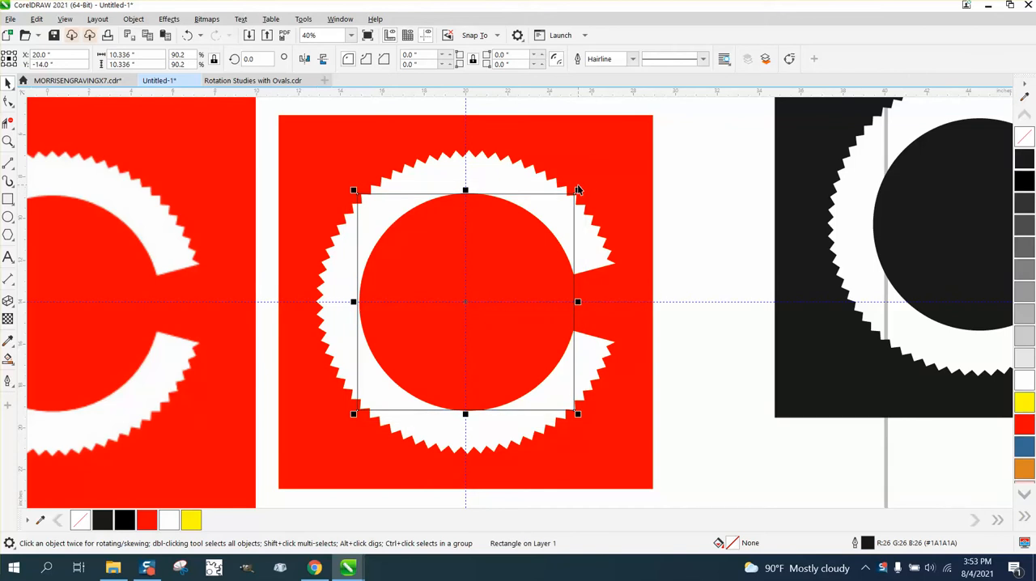
- Move the outlined square horizontally into the empty area beside the first red C artwork, off the page
{"action": "scroll", "coordinate": [672, 235], "scroll_direction": "down", "scroll_amount": 4}
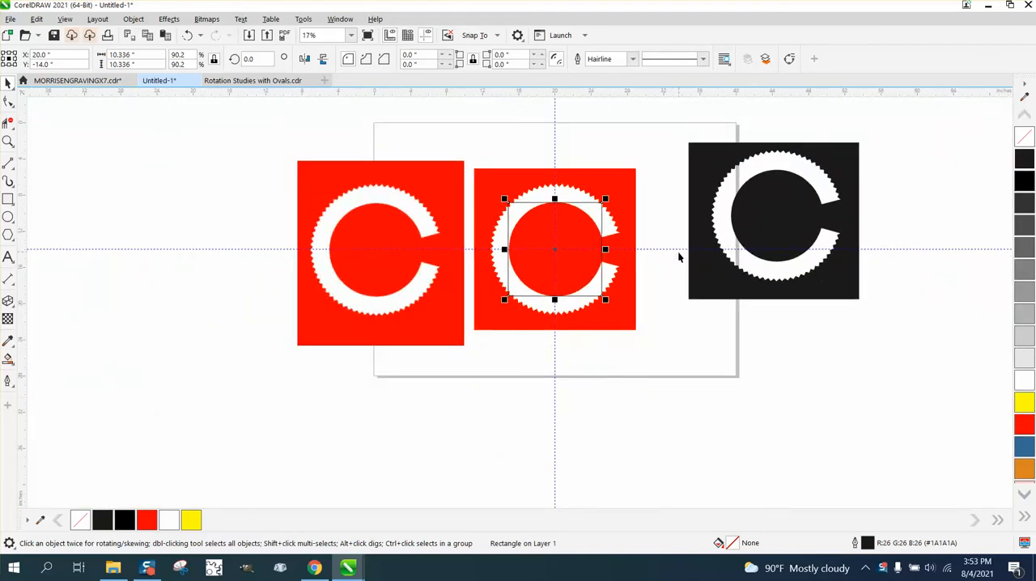
{"action": "left_click_drag", "start_coordinate": [555, 248], "coordinate": [167, 251]}
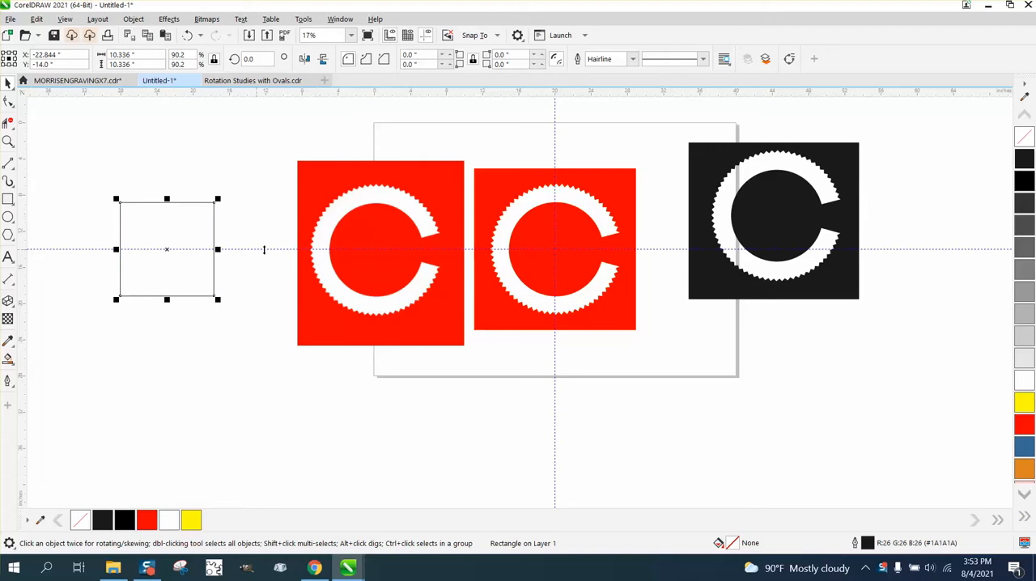
{"action": "left_click", "coordinate": [281, 209]}
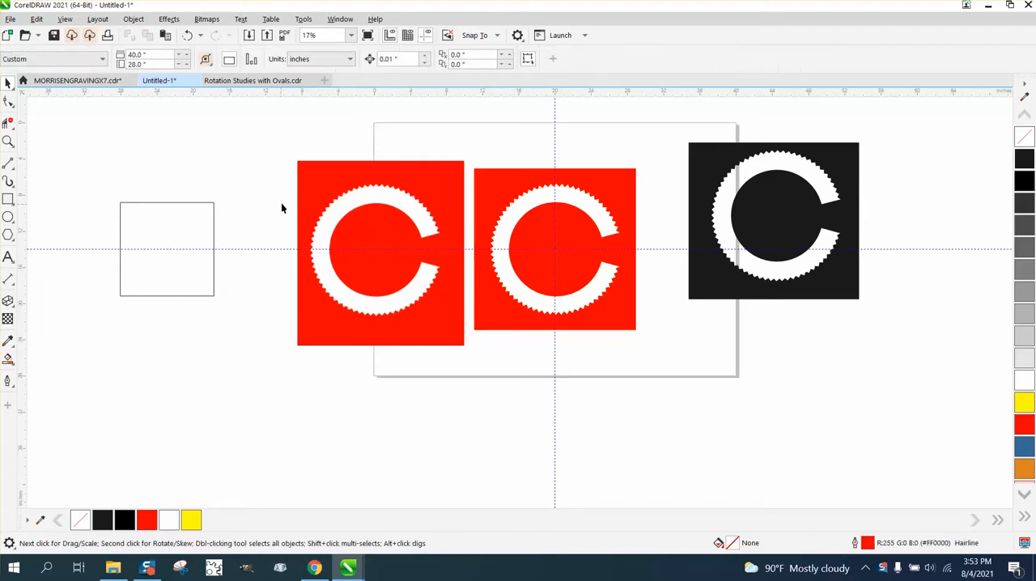
- Create copies of the square rotated about its centre in 5° increments up to 85°, forming a full toothed ring
{"action": "left_click", "coordinate": [207, 202]}
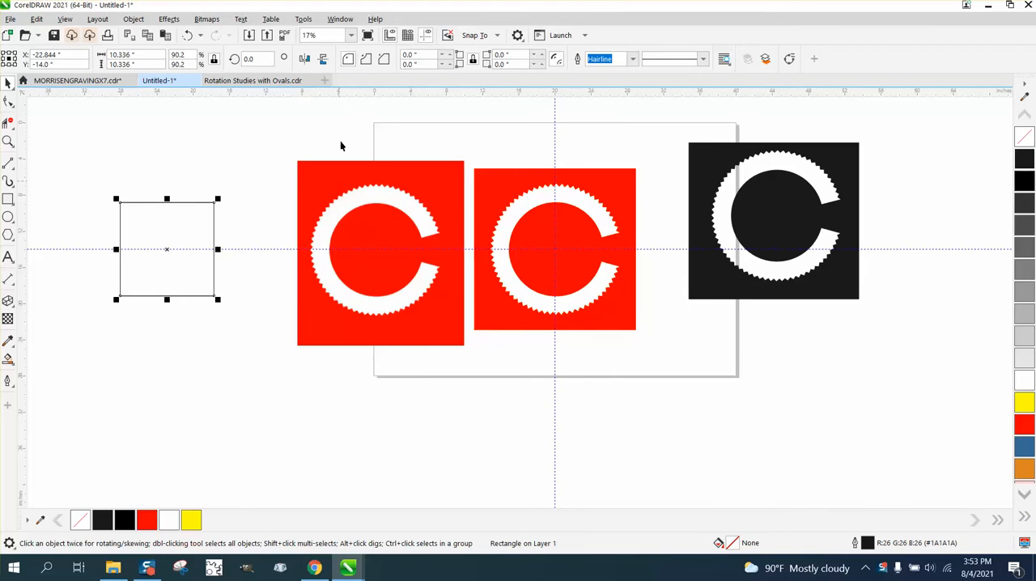
{"action": "double_click", "coordinate": [249, 58]}
{"action": "type", "text": "5"}
{"action": "key", "text": "Return"}
{"action": "key", "text": "ctrl+r"}
{"action": "key", "text": "ctrl+r"}
{"action": "key", "text": "ctrl+r"}
{"action": "key", "text": "ctrl+r"}
{"action": "key", "text": "ctrl+r"}
{"action": "key", "text": "ctrl+r"}
{"action": "key", "text": "ctrl+r"}
{"action": "key", "text": "ctrl+r"}
{"action": "key", "text": "ctrl+r"}
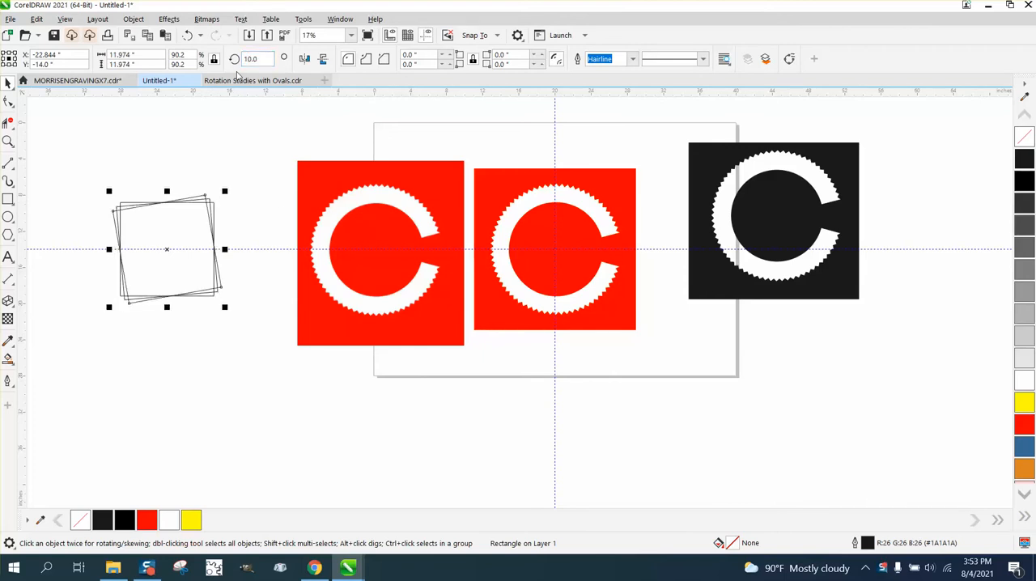
{"action": "key", "text": "ctrl+r"}
{"action": "key", "text": "ctrl+r"}
{"action": "key", "text": "ctrl+r"}
{"action": "key", "text": "ctrl+r"}
{"action": "key", "text": "ctrl+r"}
{"action": "key", "text": "ctrl+r"}
{"action": "key", "text": "ctrl+r"}
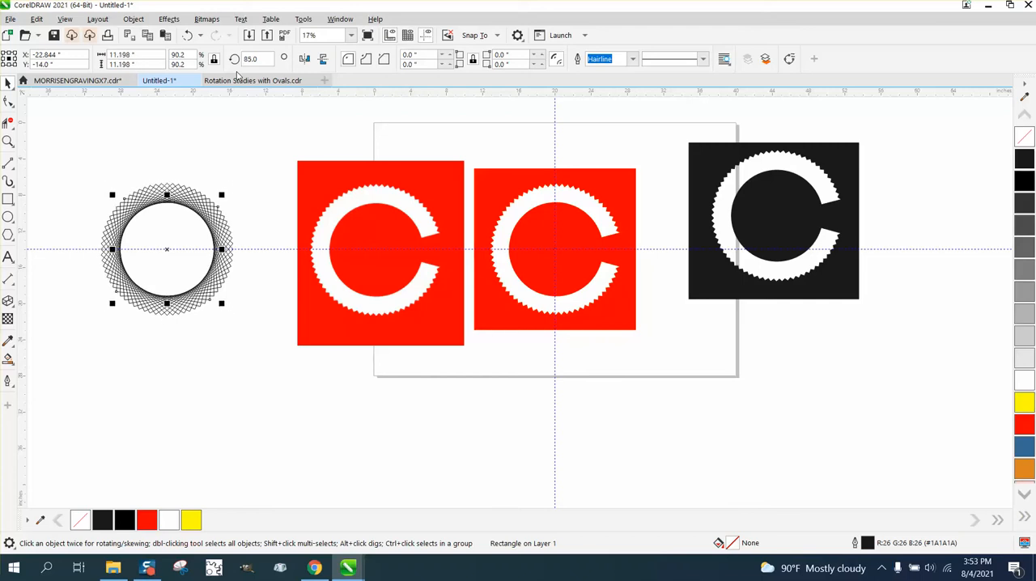
- Select all the rotated squares and group them into one object
{"action": "left_click", "coordinate": [8, 142]}
{"action": "left_click_drag", "start_coordinate": [89, 167], "coordinate": [310, 352]}
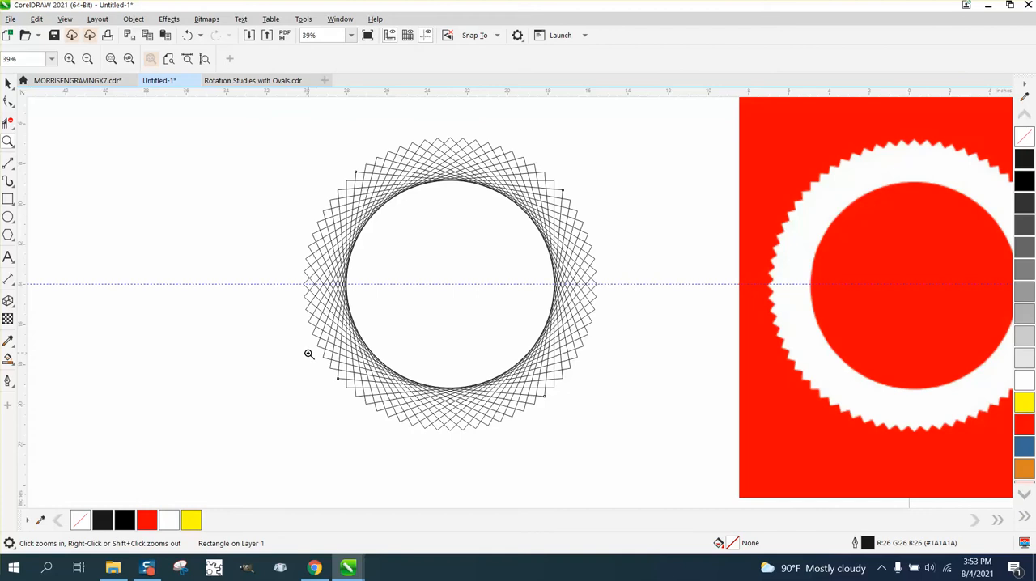
{"action": "scroll", "coordinate": [327, 208], "scroll_direction": "down", "scroll_amount": 1}
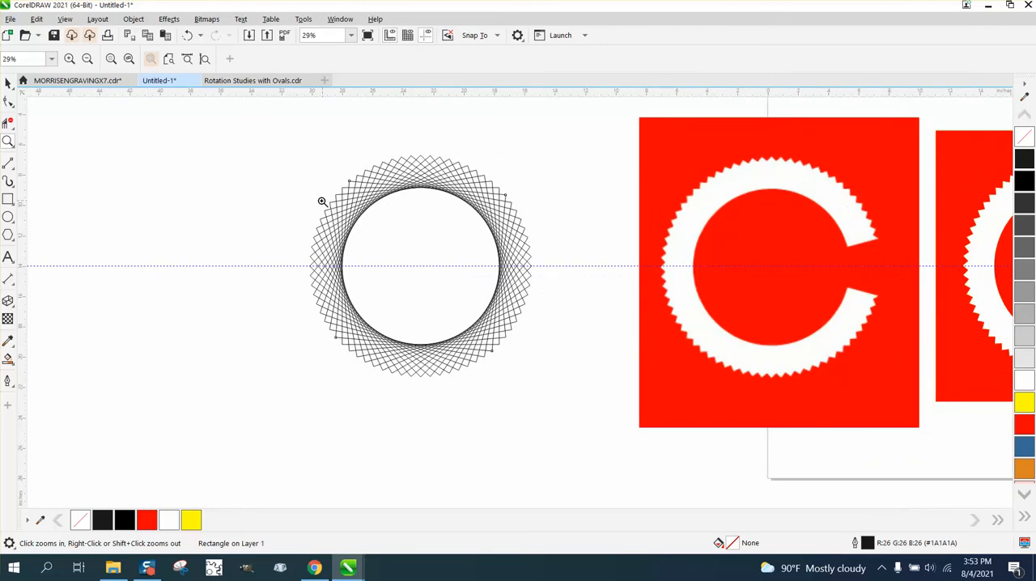
{"action": "scroll", "coordinate": [322, 201], "scroll_direction": "down", "scroll_amount": 2}
{"action": "left_click", "coordinate": [8, 83]}
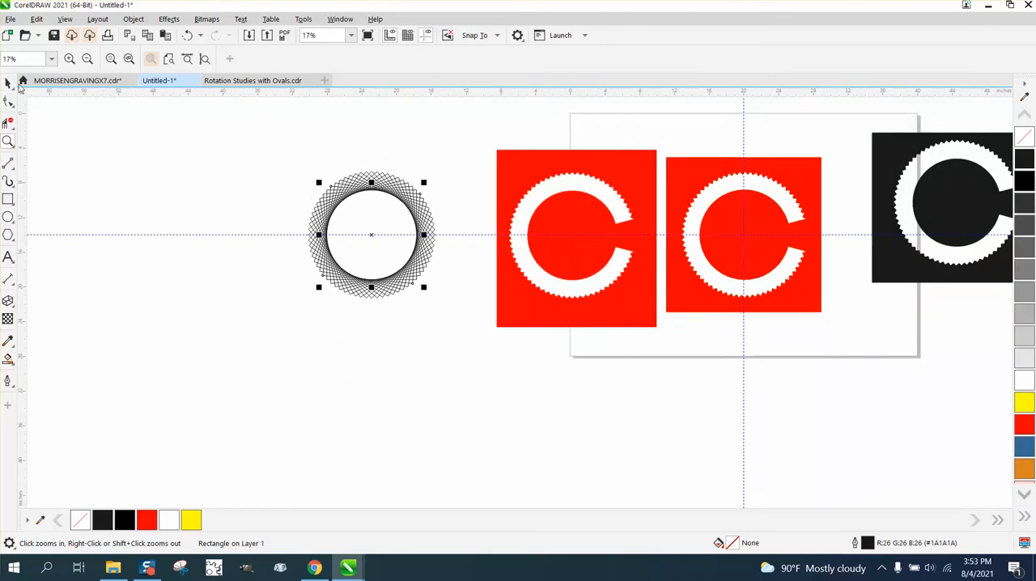
{"action": "left_click_drag", "start_coordinate": [268, 151], "coordinate": [351, 235]}
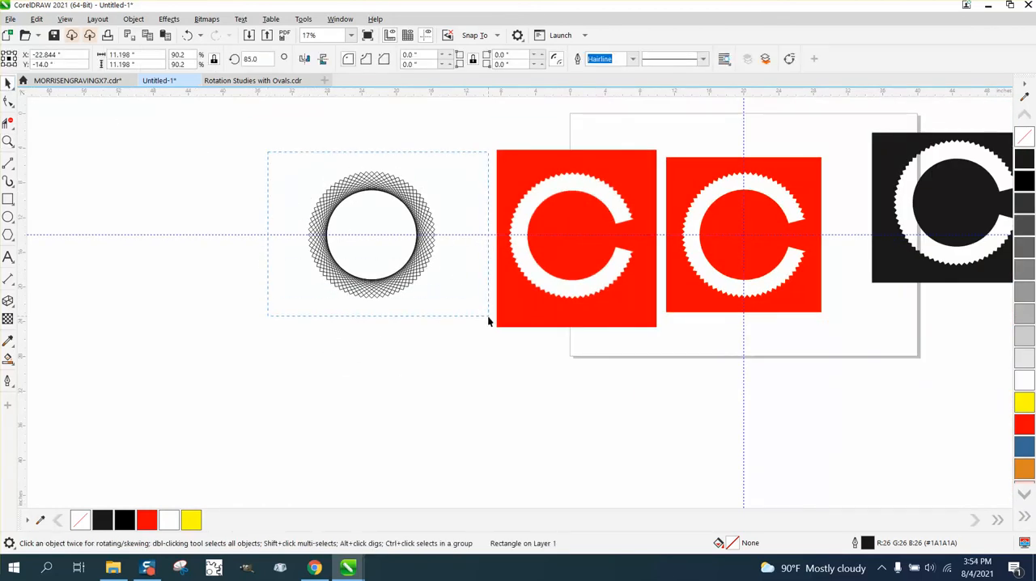
{"action": "left_click_drag", "start_coordinate": [488, 318], "coordinate": [488, 317]}
{"action": "key", "text": "ctrl+g"}
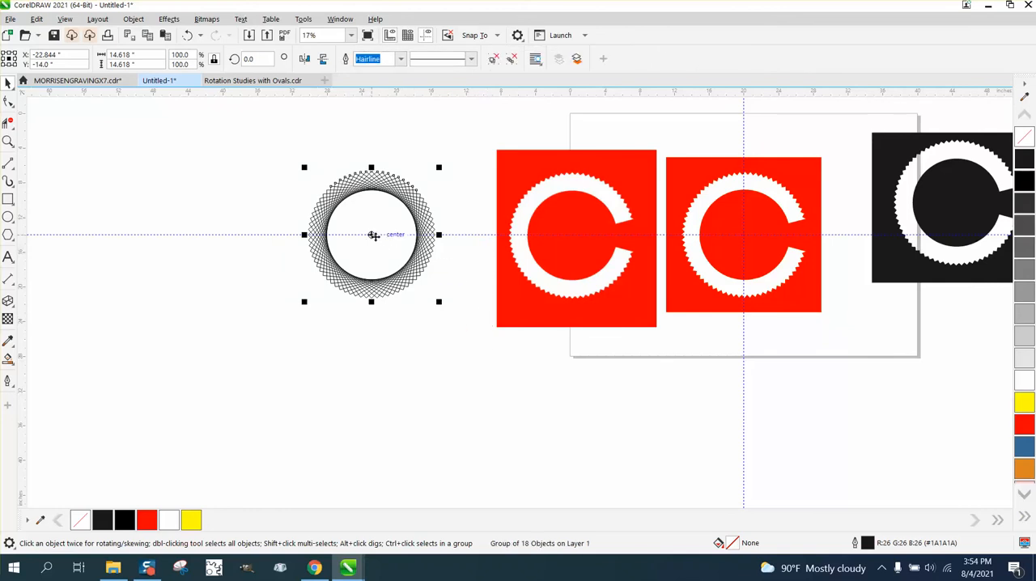
- Centre the grouped ring of squares on the page, over the second red C
{"action": "key", "text": "p"}
{"action": "left_click", "coordinate": [7, 141]}
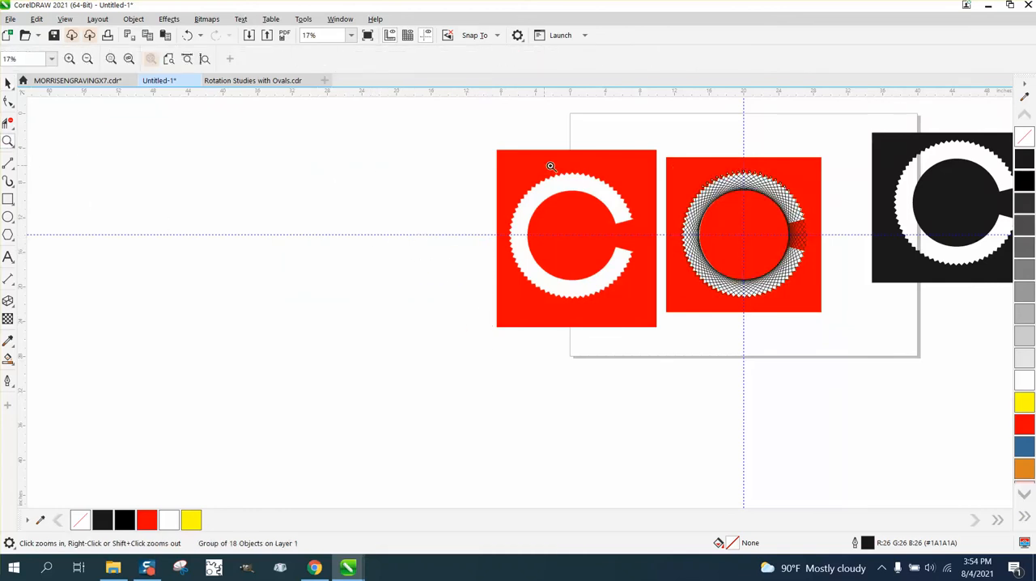
{"action": "left_click_drag", "start_coordinate": [646, 161], "coordinate": [849, 344]}
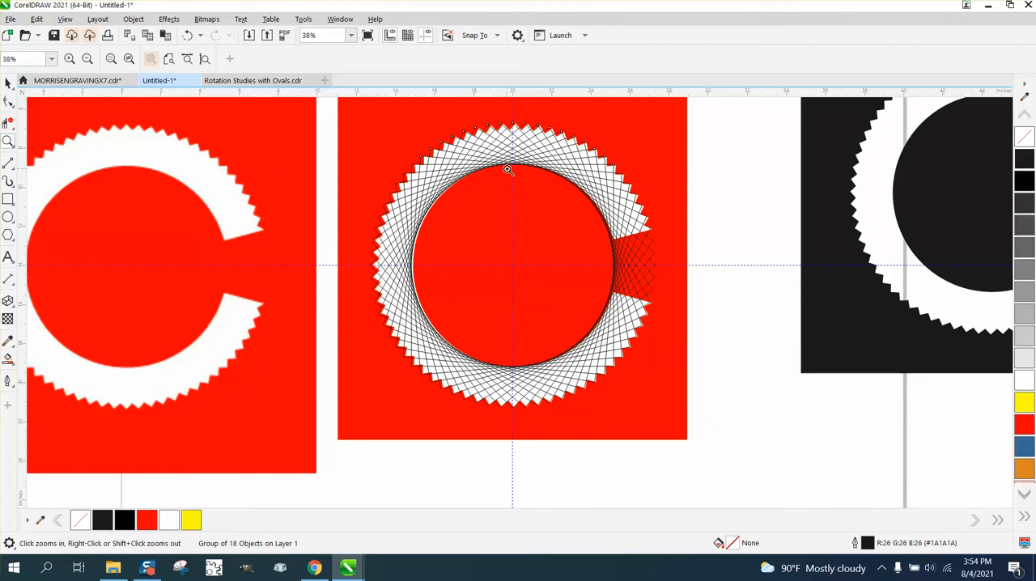
- Lock the red C artwork behind the ring of squares
{"action": "left_click", "coordinate": [8, 82]}
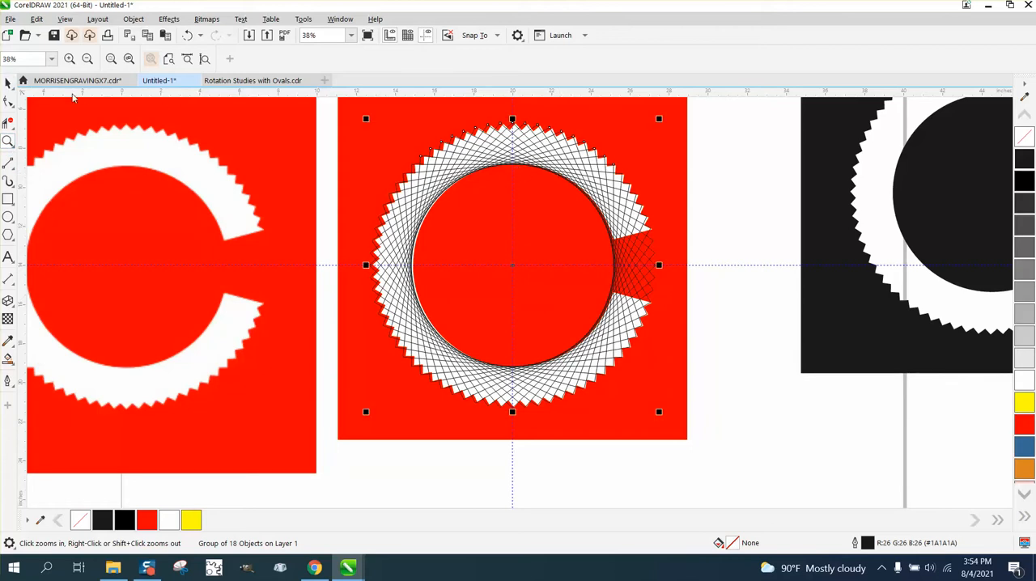
{"action": "left_click", "coordinate": [372, 119]}
{"action": "left_click", "coordinate": [134, 19]}
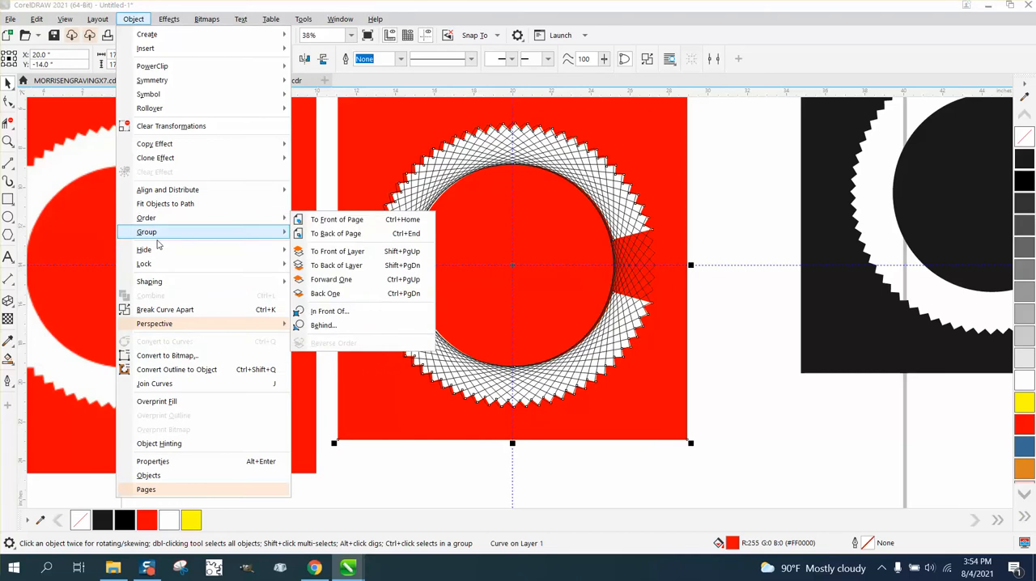
{"action": "mouse_move", "coordinate": [250, 264]}
{"action": "left_click", "coordinate": [310, 266]}
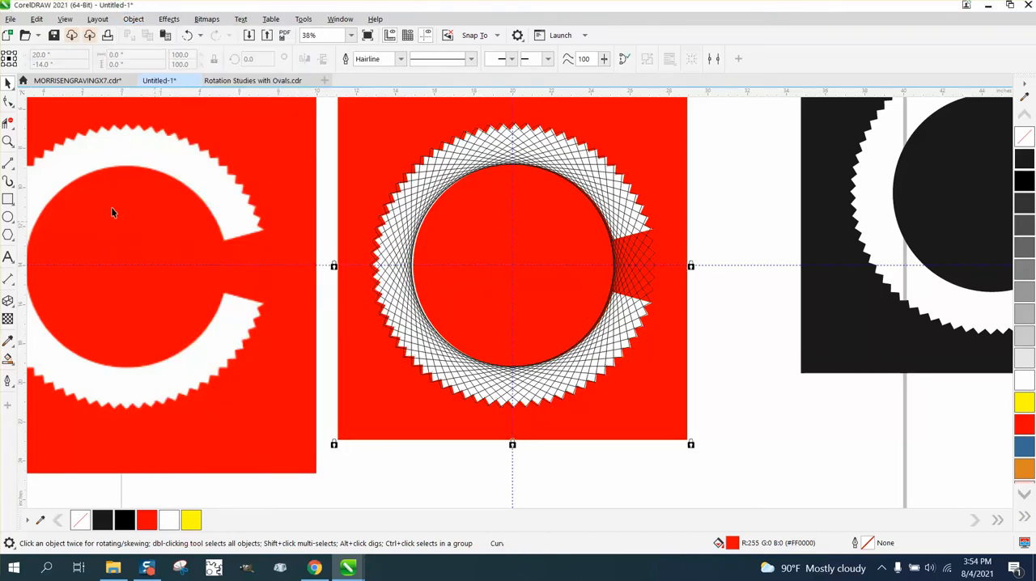
- Draw two straight lines joining the ring's centre to the upper and lower outer tips of the C's opening
{"action": "left_click", "coordinate": [8, 141]}
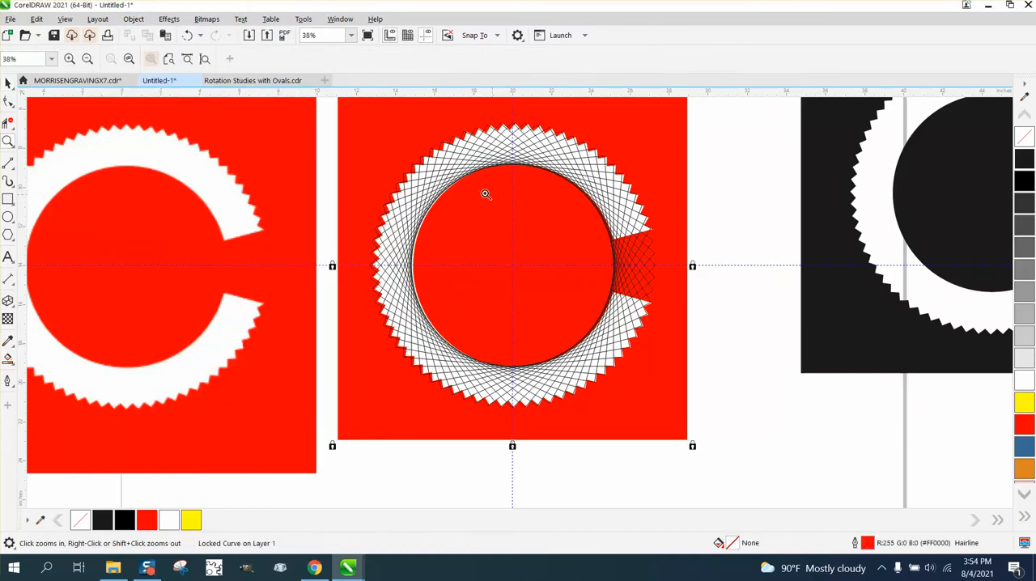
{"action": "left_click_drag", "start_coordinate": [485, 194], "coordinate": [693, 379]}
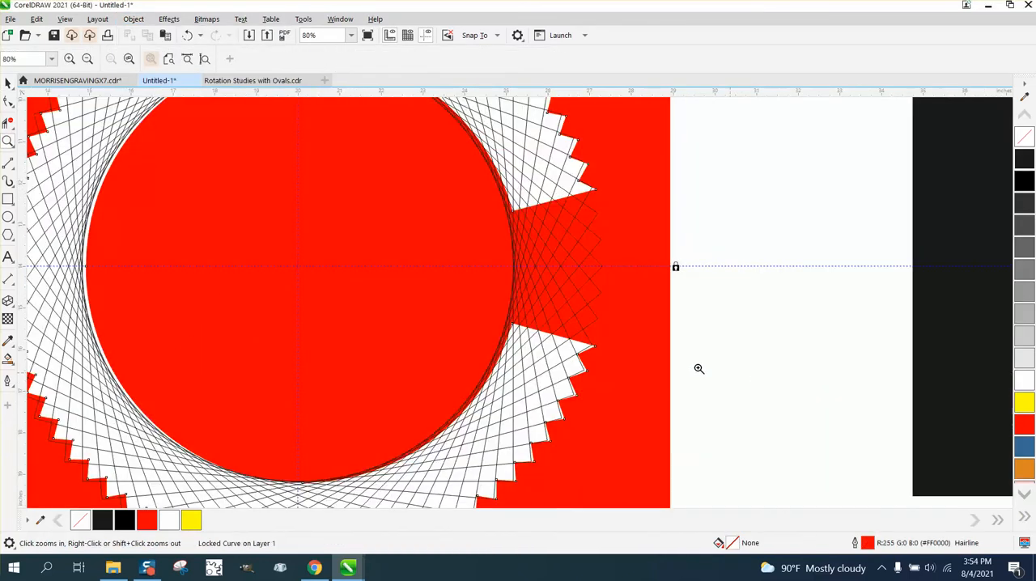
{"action": "left_click", "coordinate": [8, 163]}
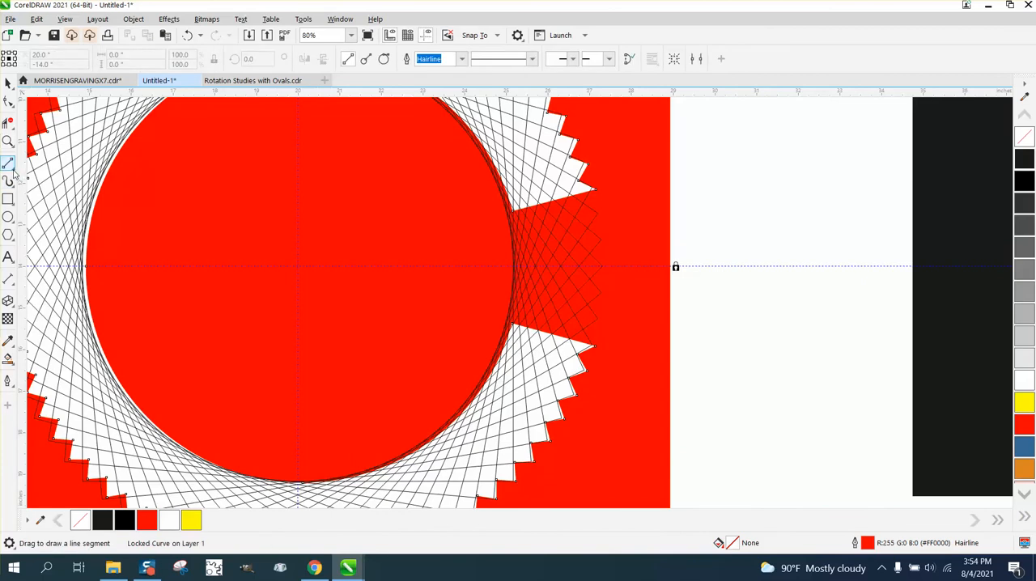
{"action": "left_click", "coordinate": [14, 170]}
{"action": "left_click", "coordinate": [47, 176]}
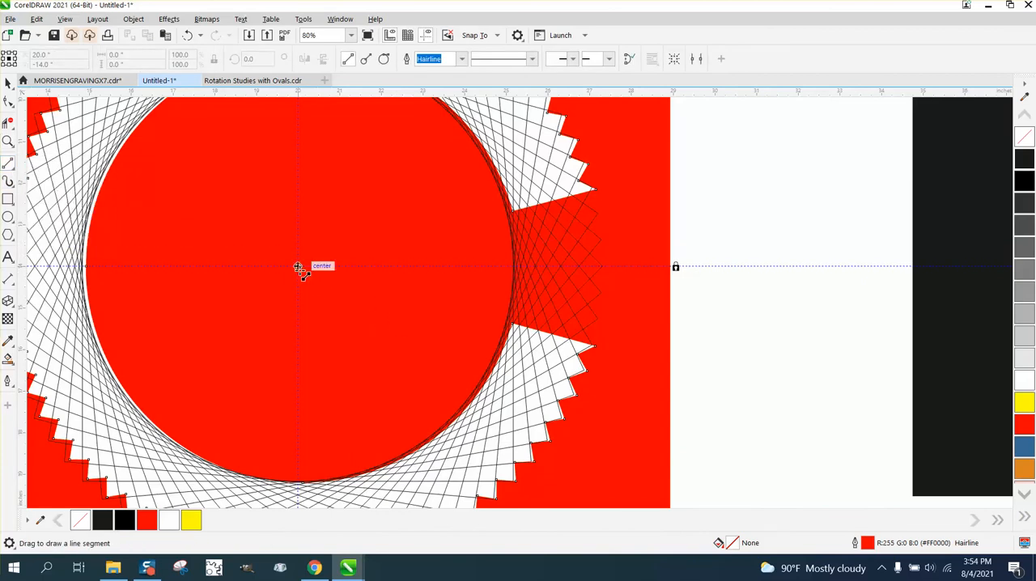
{"action": "left_click_drag", "start_coordinate": [300, 269], "coordinate": [594, 188]}
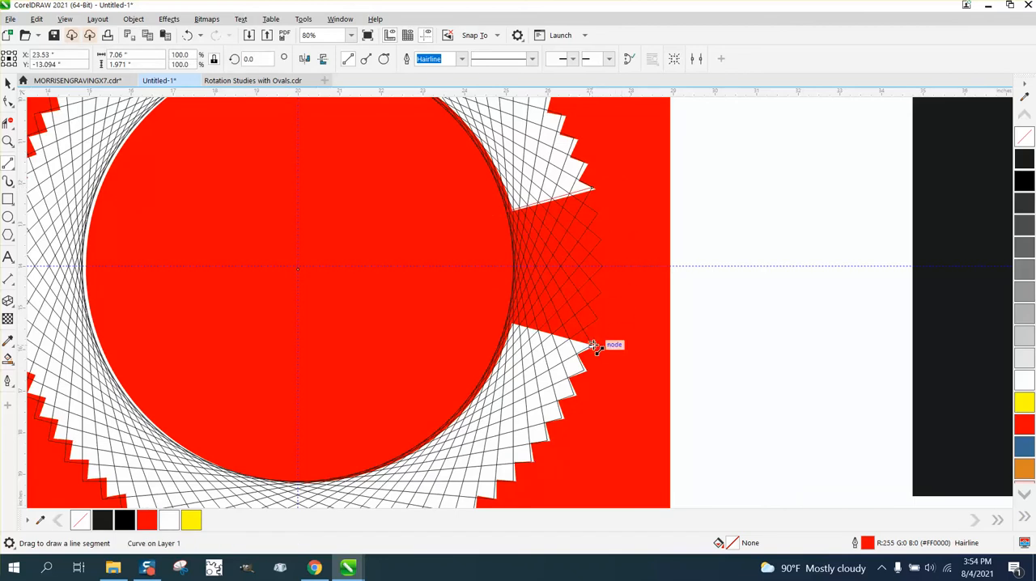
{"action": "left_click_drag", "start_coordinate": [594, 347], "coordinate": [299, 269]}
- Set the outline of both lines bounding the C's opening to black
{"action": "scroll", "coordinate": [394, 310], "scroll_direction": "down", "scroll_amount": 3}
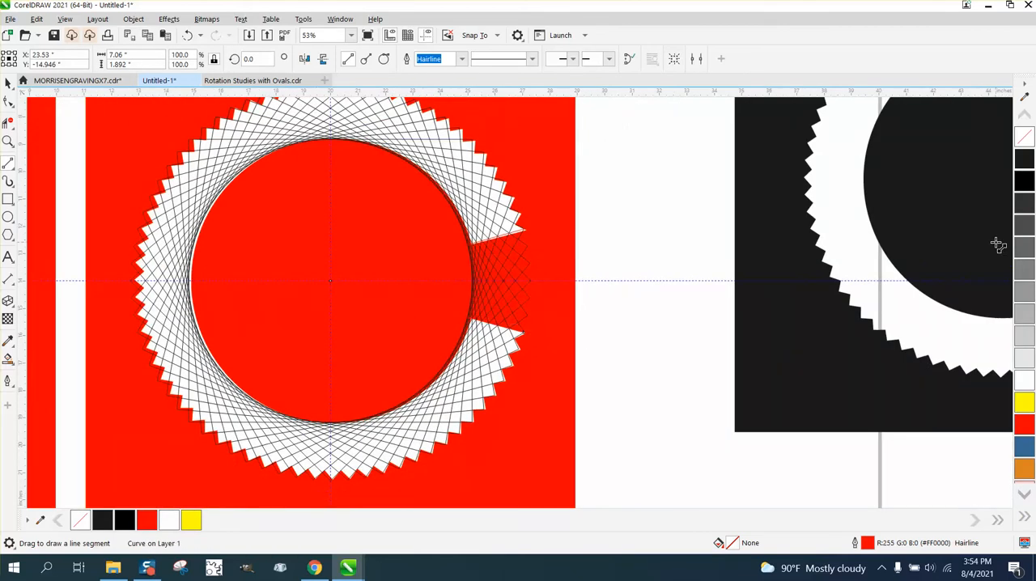
{"action": "right_click", "coordinate": [1023, 161]}
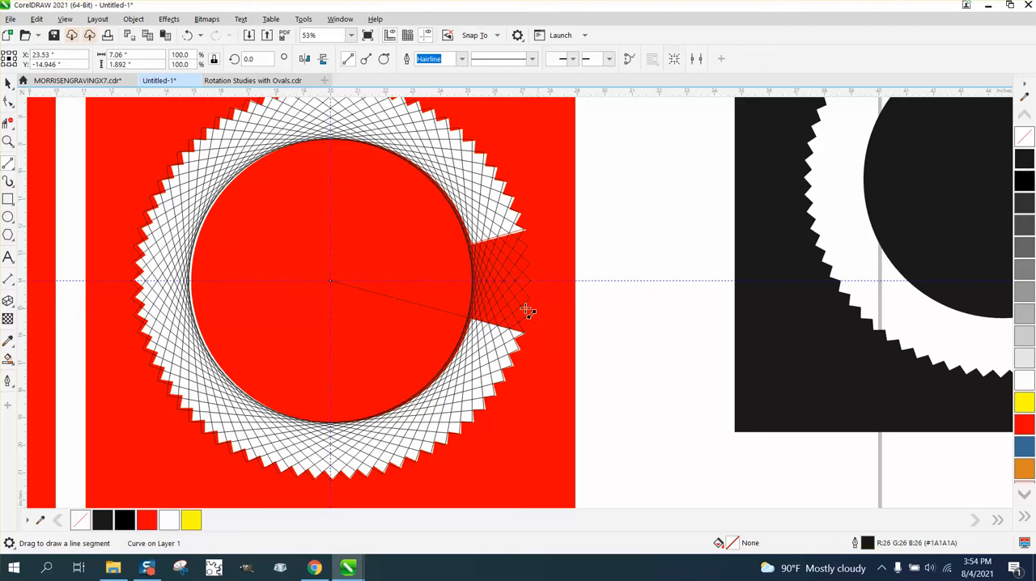
{"action": "left_click", "coordinate": [7, 81]}
{"action": "left_click", "coordinate": [414, 250]}
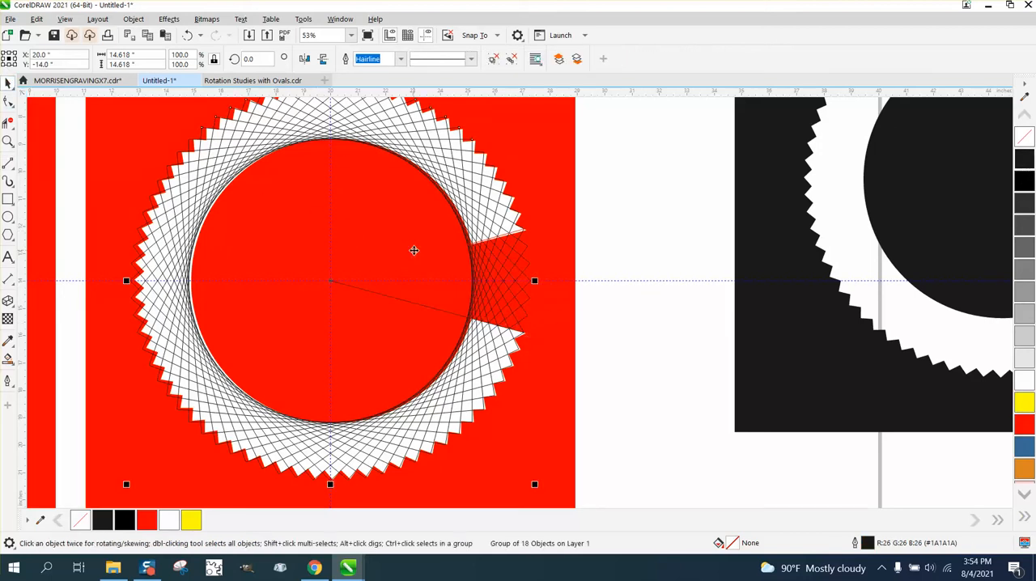
{"action": "left_click_drag", "start_coordinate": [624, 180], "coordinate": [280, 327]}
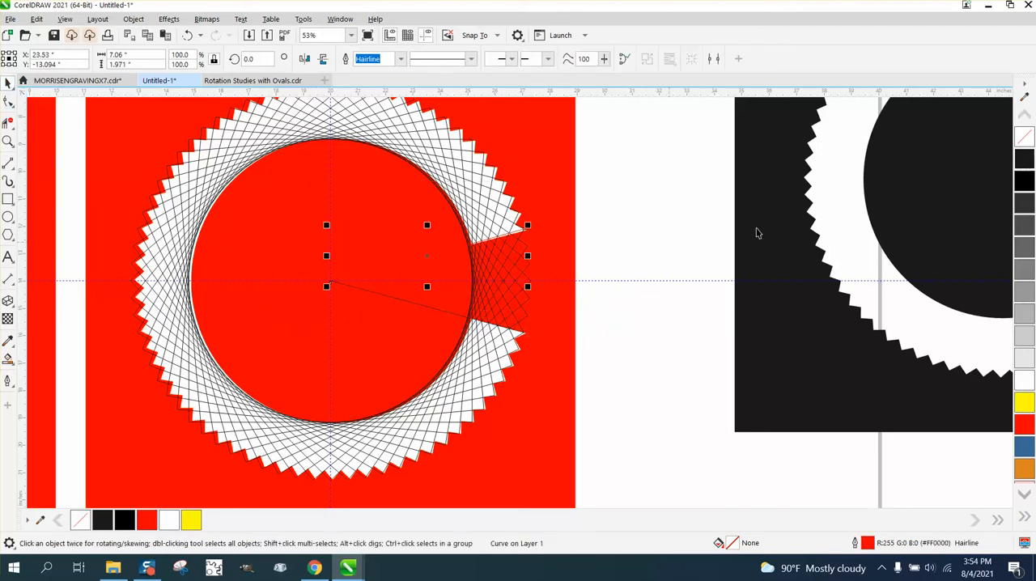
{"action": "right_click", "coordinate": [1025, 160]}
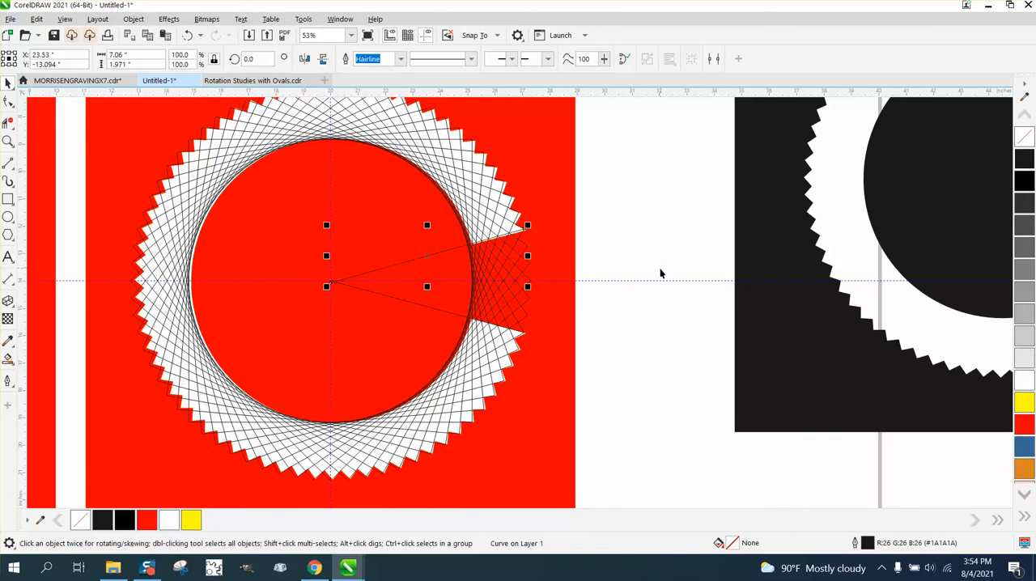
- Deselect everything and unlock all locked objects
{"action": "scroll", "coordinate": [659, 273], "scroll_direction": "down", "scroll_amount": 2}
{"action": "scroll", "coordinate": [634, 275], "scroll_direction": "down", "scroll_amount": 1}
{"action": "left_click", "coordinate": [604, 215]}
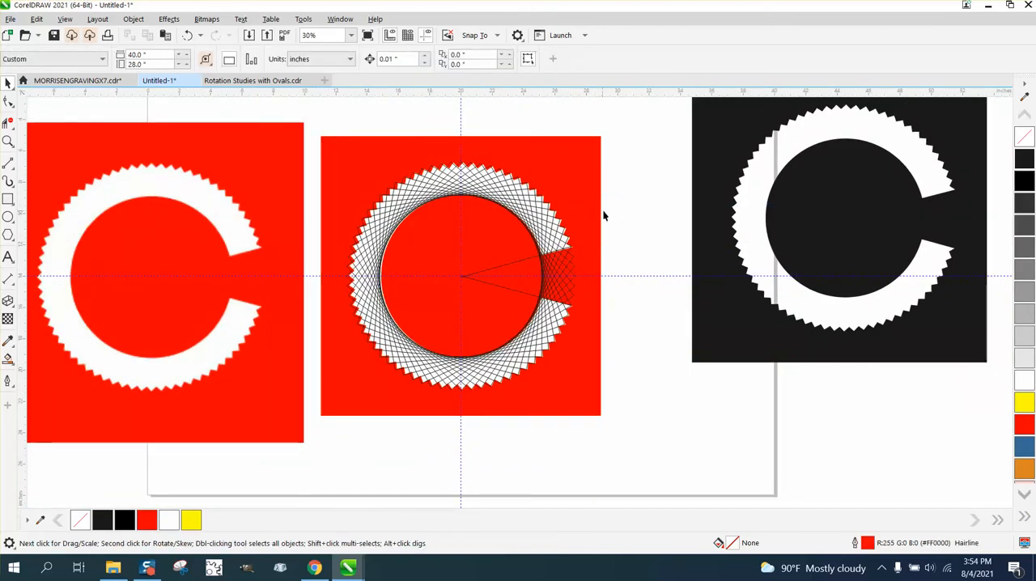
{"action": "left_click", "coordinate": [134, 18]}
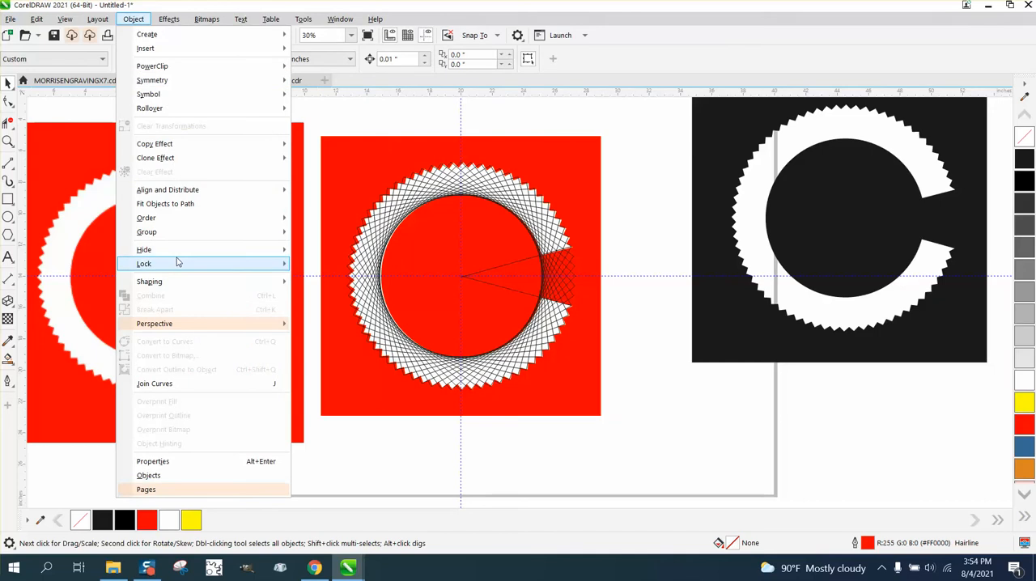
{"action": "mouse_move", "coordinate": [227, 270]}
{"action": "left_click", "coordinate": [324, 293]}
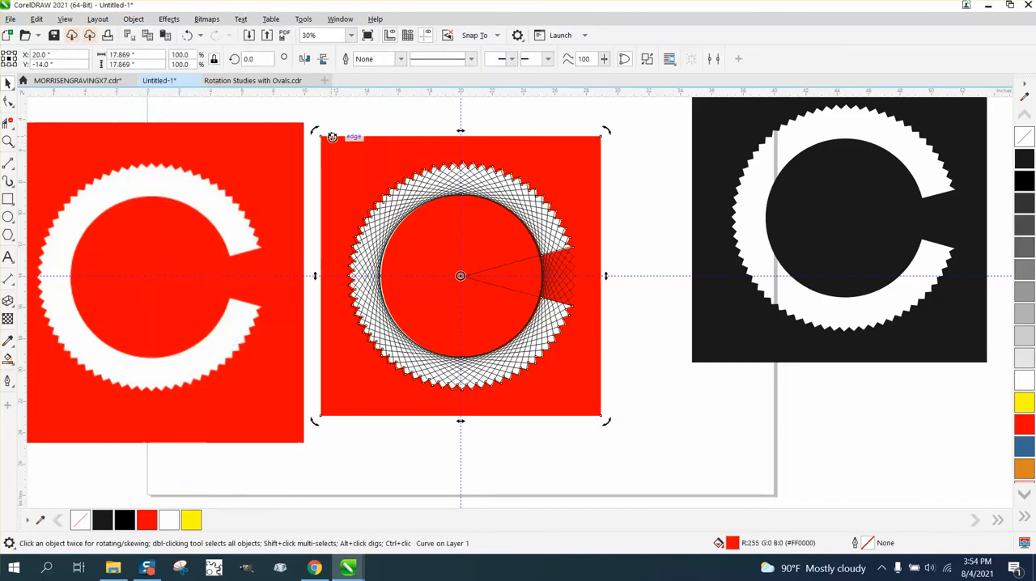
- Move the red cut-out C shape off the ring to below the black C, and delete the yellow shape behind the ring
{"action": "left_click_drag", "start_coordinate": [390, 188], "coordinate": [738, 395]}
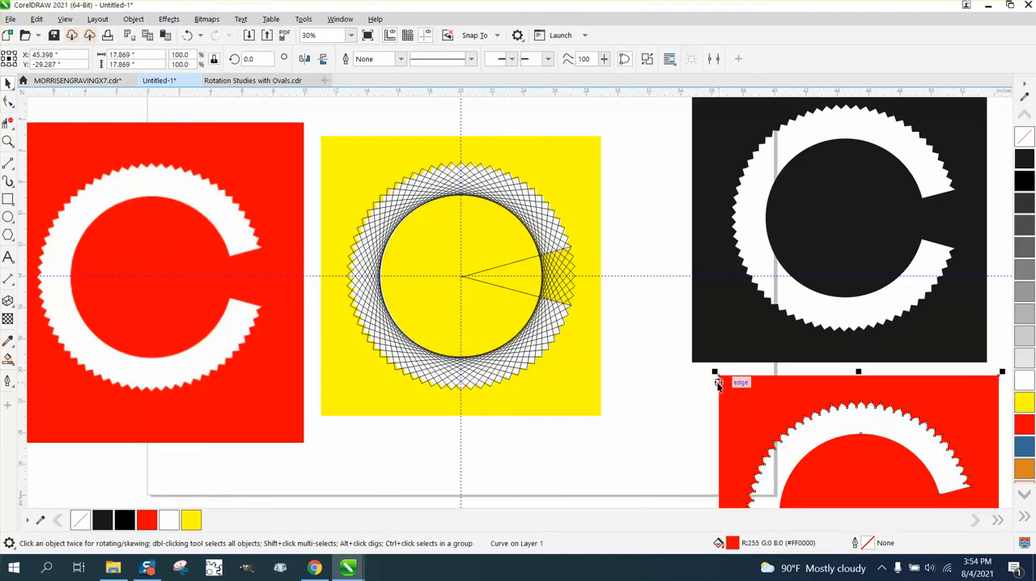
{"action": "left_click", "coordinate": [574, 203]}
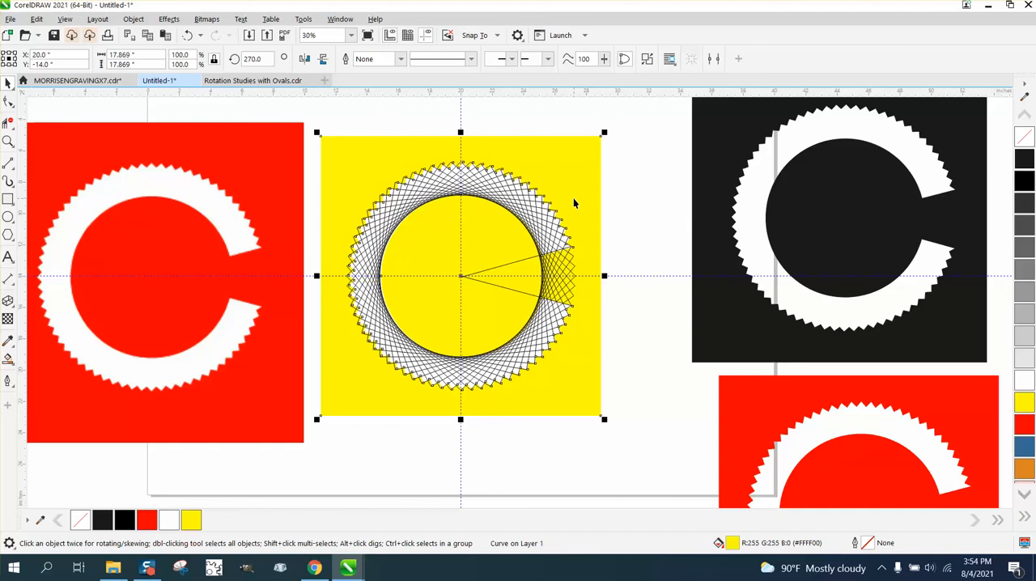
{"action": "key", "text": "Delete"}
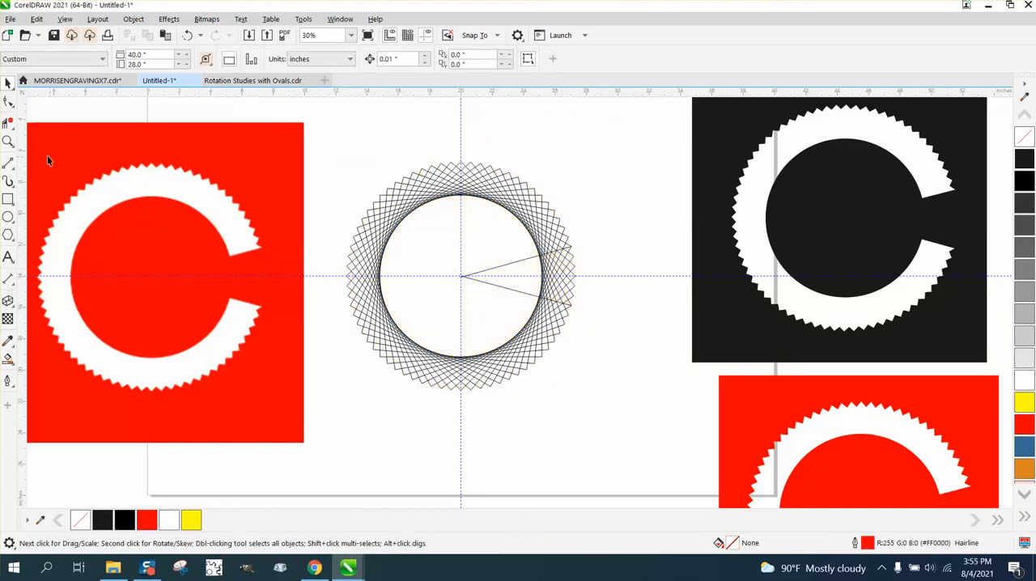
- Use Virtual Segment Delete to clear the ring's segments in the middle of the wedge between the two lines
{"action": "left_click", "coordinate": [8, 140]}
{"action": "left_click_drag", "start_coordinate": [342, 159], "coordinate": [692, 401]}
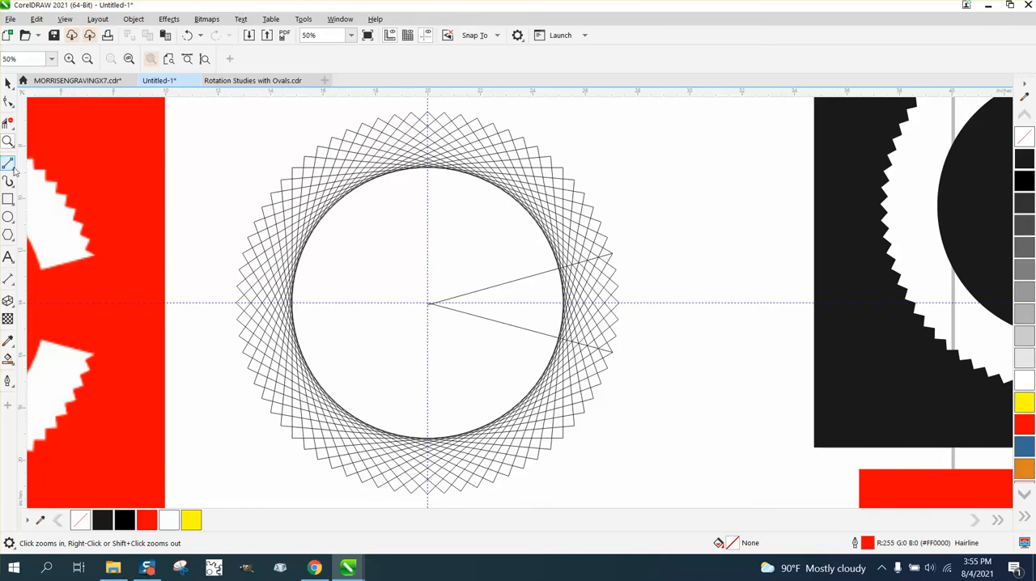
{"action": "left_click", "coordinate": [11, 126]}
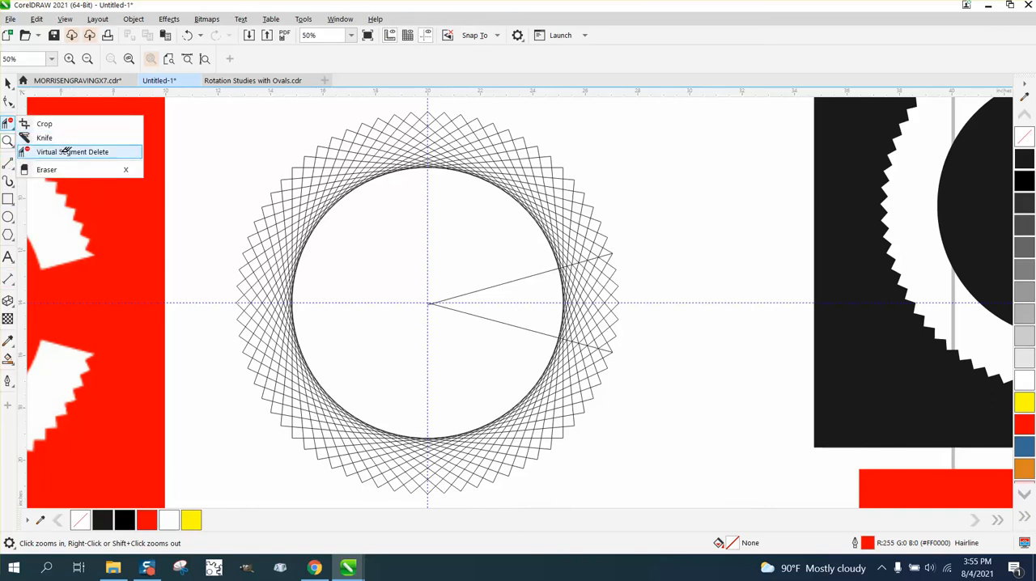
{"action": "left_click", "coordinate": [61, 152]}
{"action": "left_click_drag", "start_coordinate": [560, 285], "coordinate": [649, 320]}
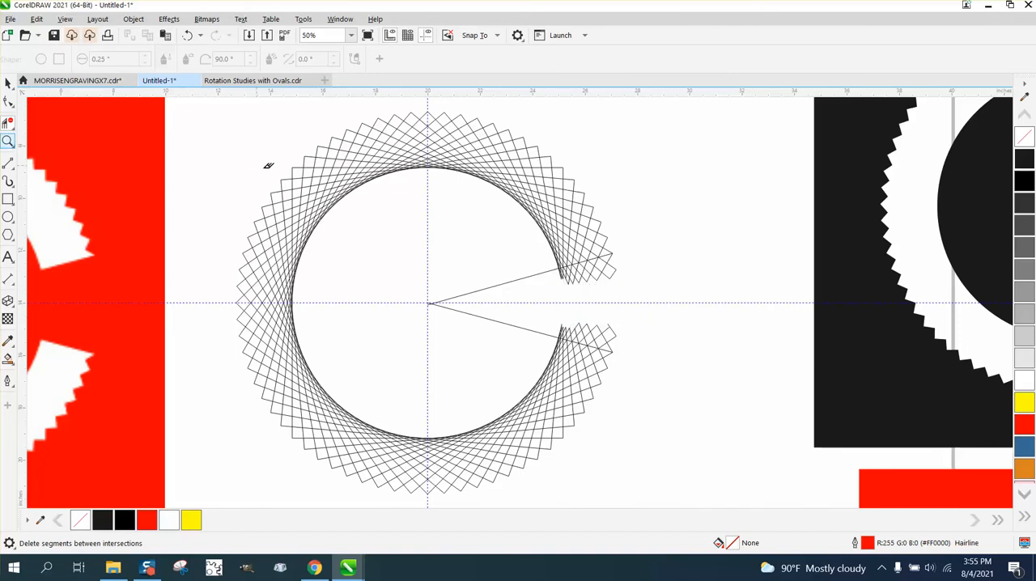
- Move the rectangle without fill or outline away from the ring, toward the lower C artwork
{"action": "left_click", "coordinate": [8, 84]}
{"action": "scroll", "coordinate": [249, 172], "scroll_direction": "down", "scroll_amount": 1}
{"action": "left_click_drag", "start_coordinate": [210, 119], "coordinate": [515, 365]}
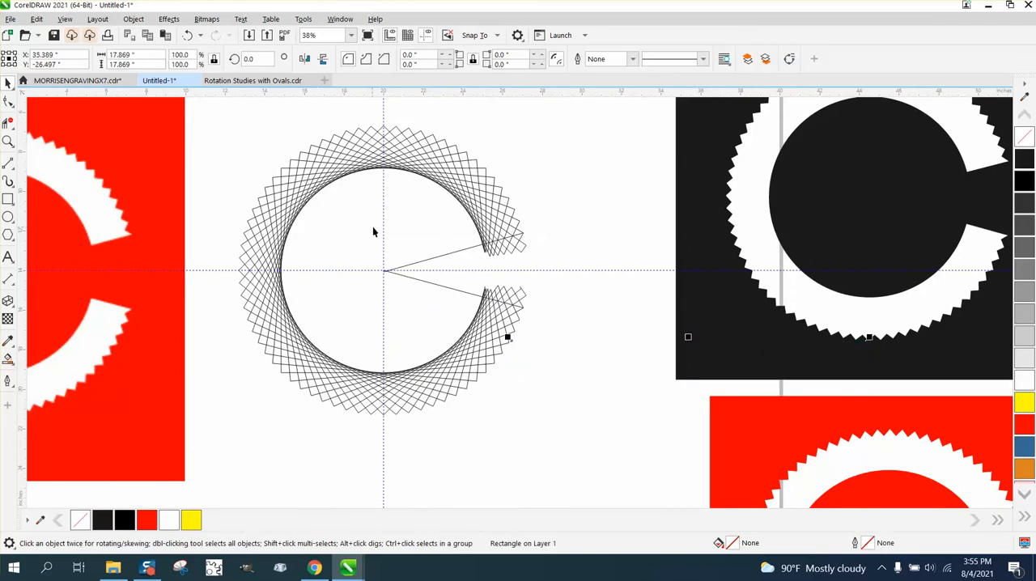
- Group the cut ring with its two lines and rotate the group by 90 degrees
{"action": "left_click", "coordinate": [221, 130]}
{"action": "left_click_drag", "start_coordinate": [535, 369], "coordinate": [571, 377]}
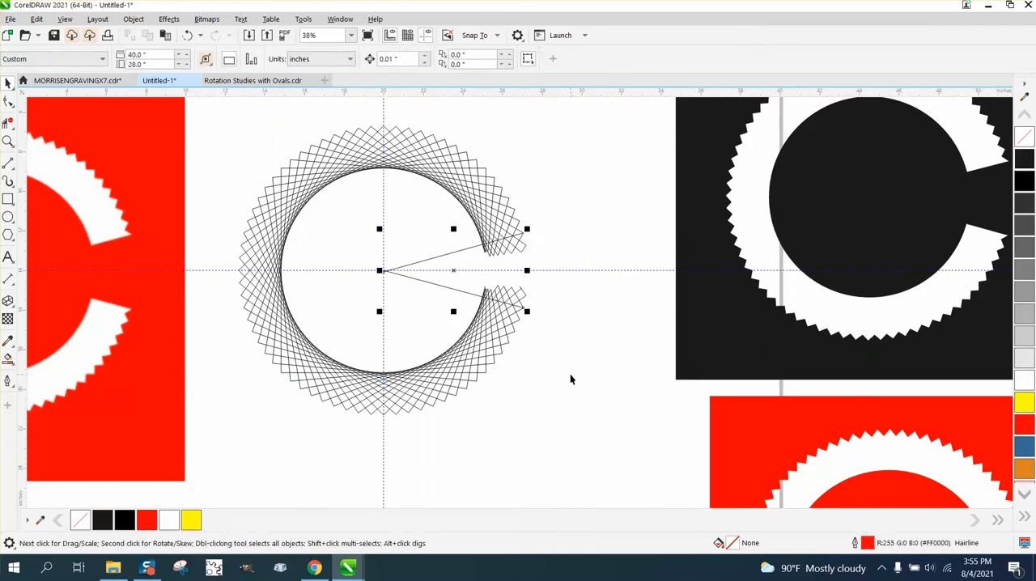
{"action": "left_click_drag", "start_coordinate": [207, 121], "coordinate": [442, 374]}
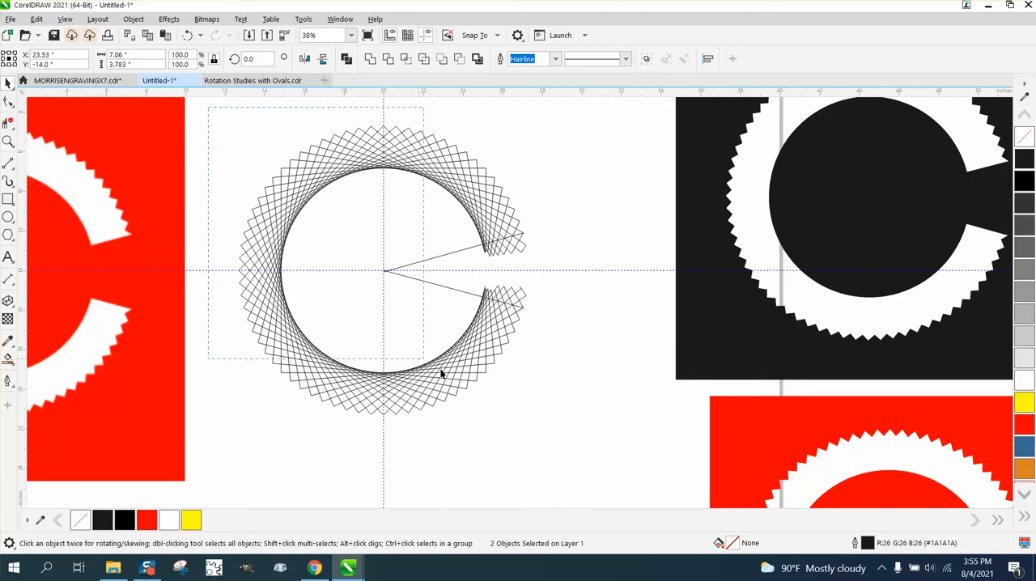
{"action": "left_click_drag", "start_coordinate": [616, 448], "coordinate": [616, 447]}
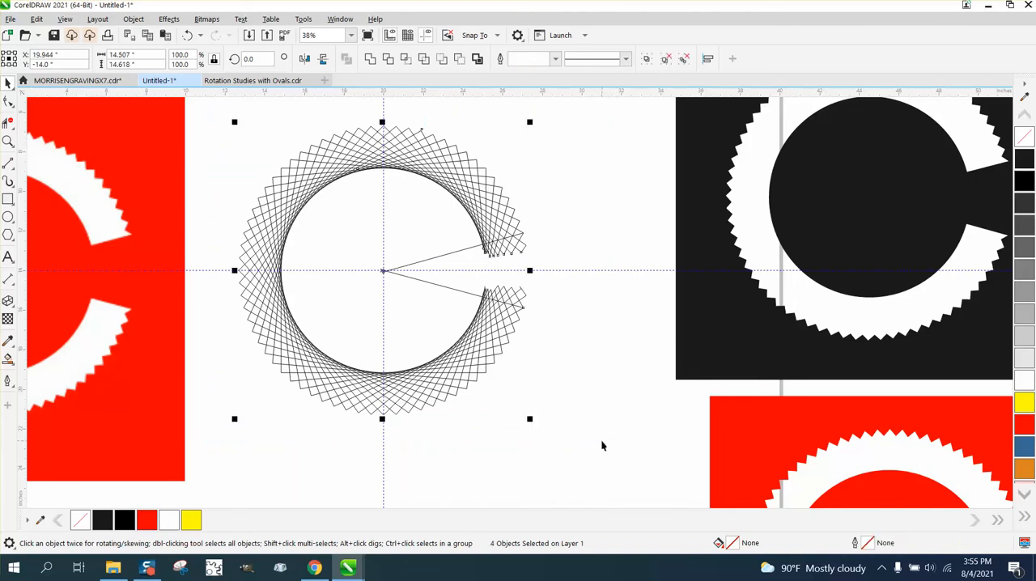
{"action": "key", "text": "ctrl+g"}
{"action": "left_click", "coordinate": [251, 58]}
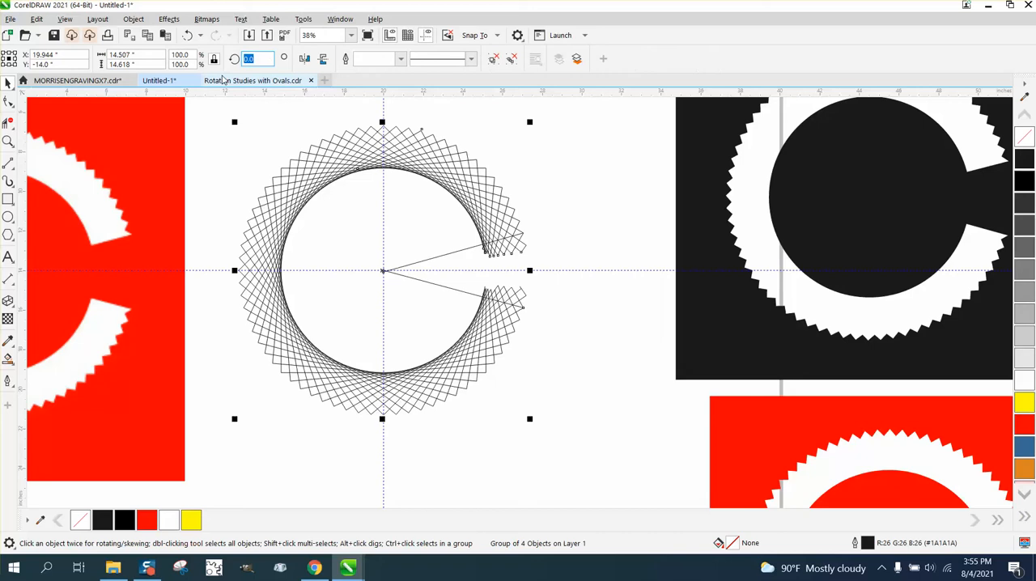
{"action": "type", "text": "90"}
{"action": "key", "text": "Return"}
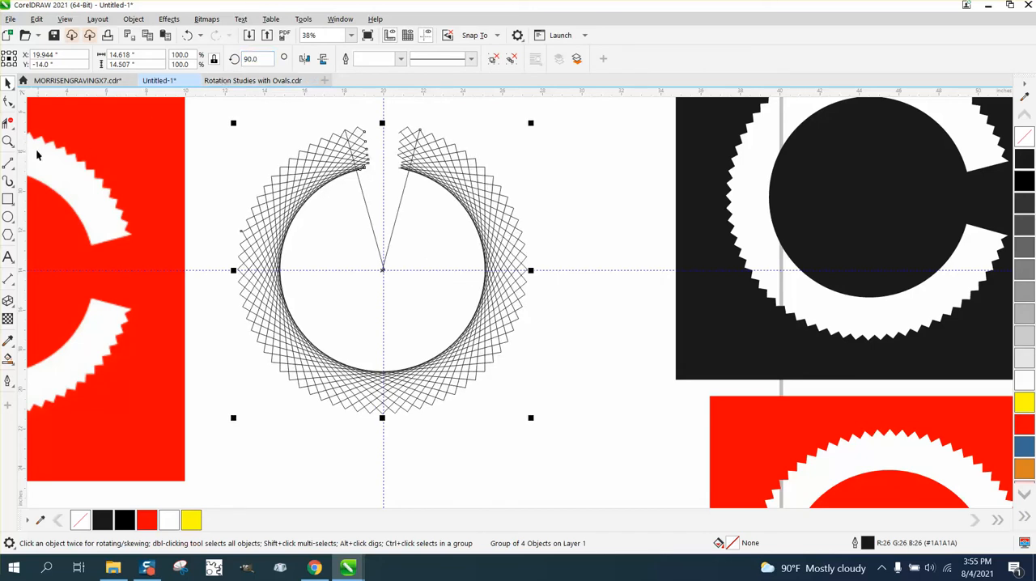
- Use Virtual Segment Delete to trim the ring's segments that extend past the left line into the opening
{"action": "left_click", "coordinate": [12, 142]}
{"action": "left_click", "coordinate": [416, 189]}
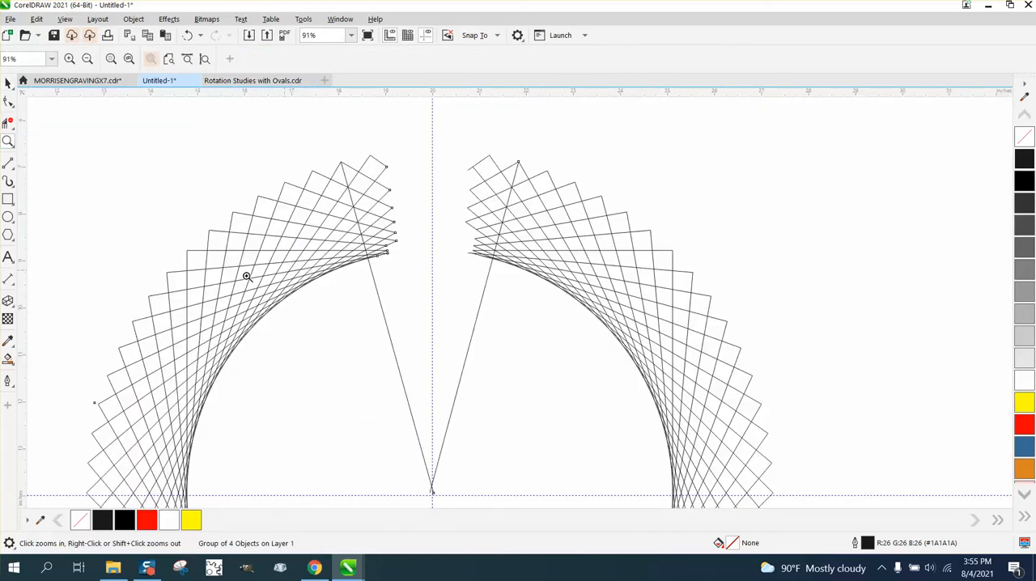
{"action": "left_click", "coordinate": [8, 122]}
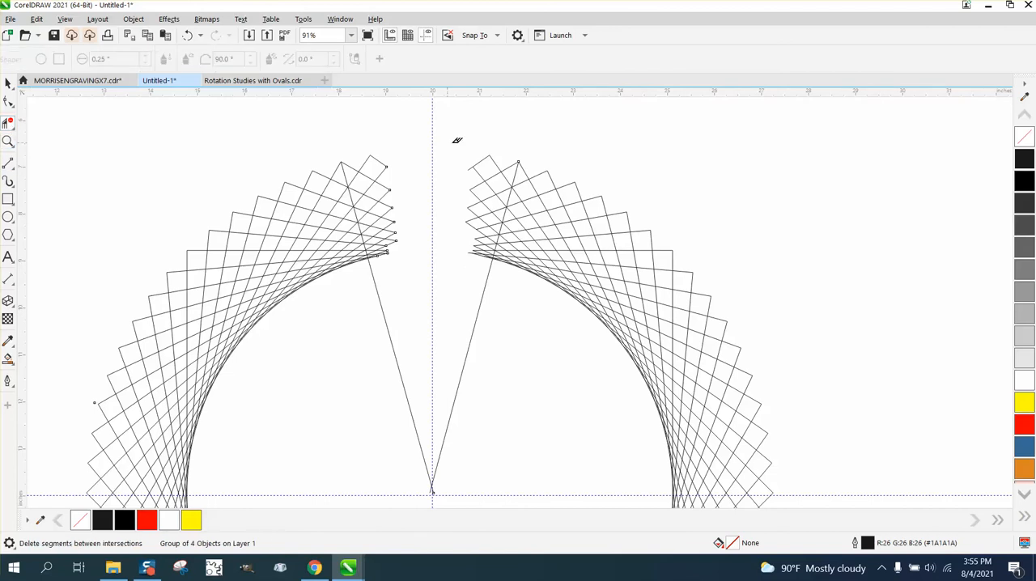
{"action": "left_click", "coordinate": [363, 160]}
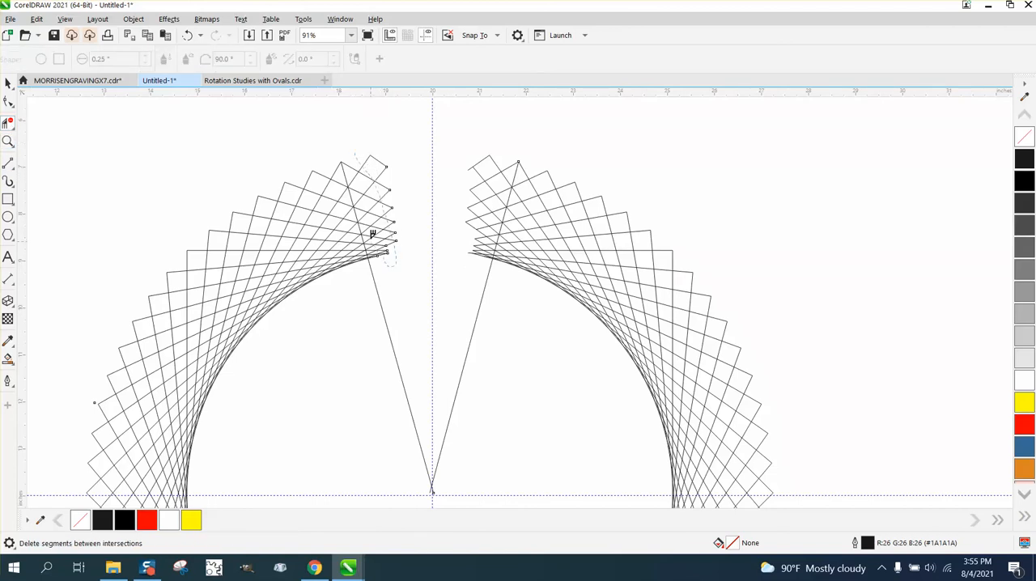
{"action": "mouse_move", "coordinate": [358, 166]}
{"action": "left_mouse_down"}
{"action": "mouse_move", "coordinate": [358, 157]}
{"action": "mouse_move", "coordinate": [400, 247]}
{"action": "mouse_move", "coordinate": [400, 218]}
{"action": "left_mouse_up"}
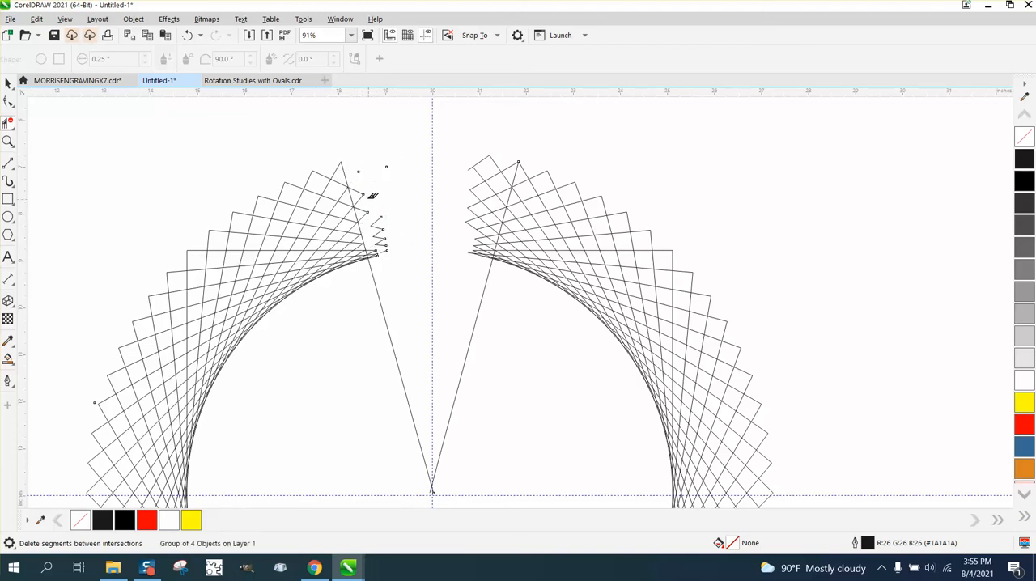
{"action": "left_click_drag", "start_coordinate": [353, 176], "coordinate": [355, 186]}
{"action": "left_click_drag", "start_coordinate": [389, 257], "coordinate": [403, 268]}
{"action": "left_click_drag", "start_coordinate": [377, 205], "coordinate": [380, 258]}
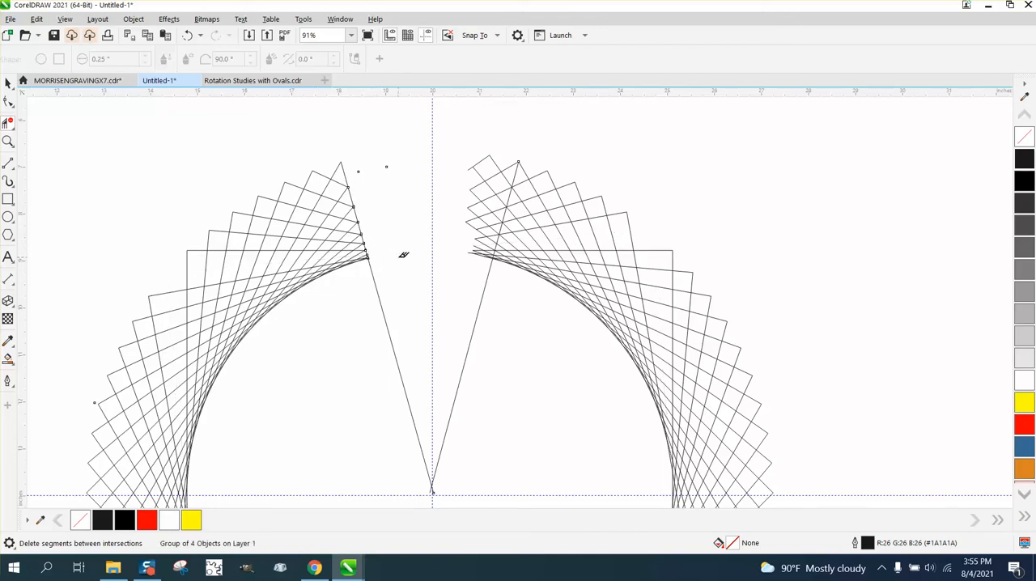
- Undo the last segment deletion and remove the single leftover stub crossing the left line near the inner circle
{"action": "left_click", "coordinate": [187, 34]}
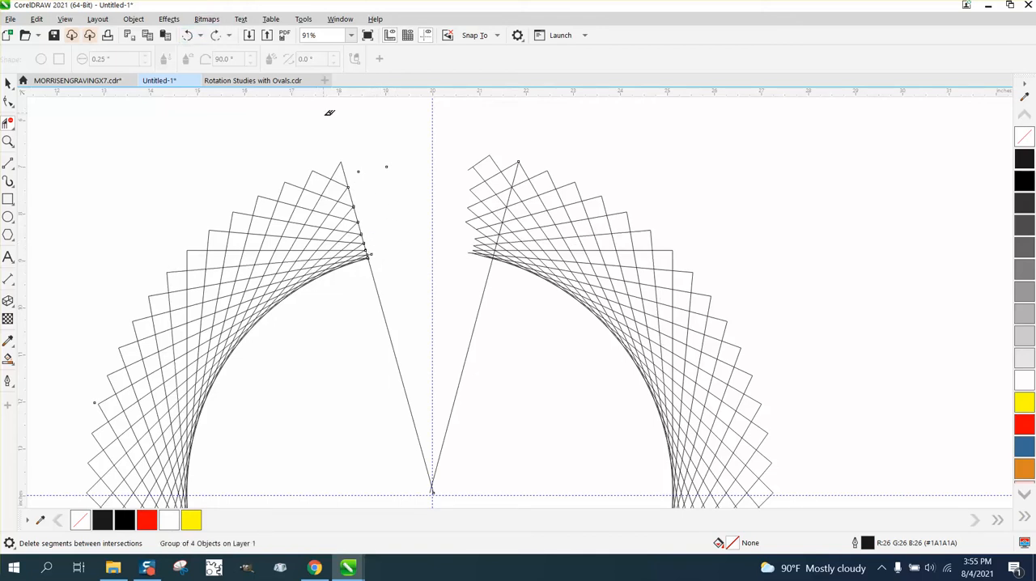
{"action": "left_click", "coordinate": [346, 233]}
{"action": "left_click", "coordinate": [9, 142]}
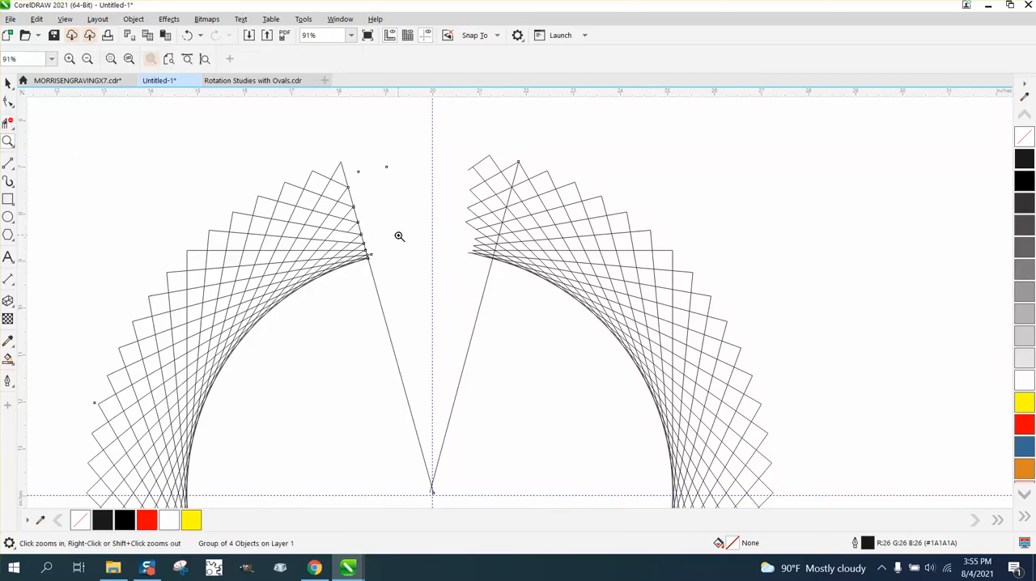
{"action": "left_click_drag", "start_coordinate": [361, 237], "coordinate": [414, 271]}
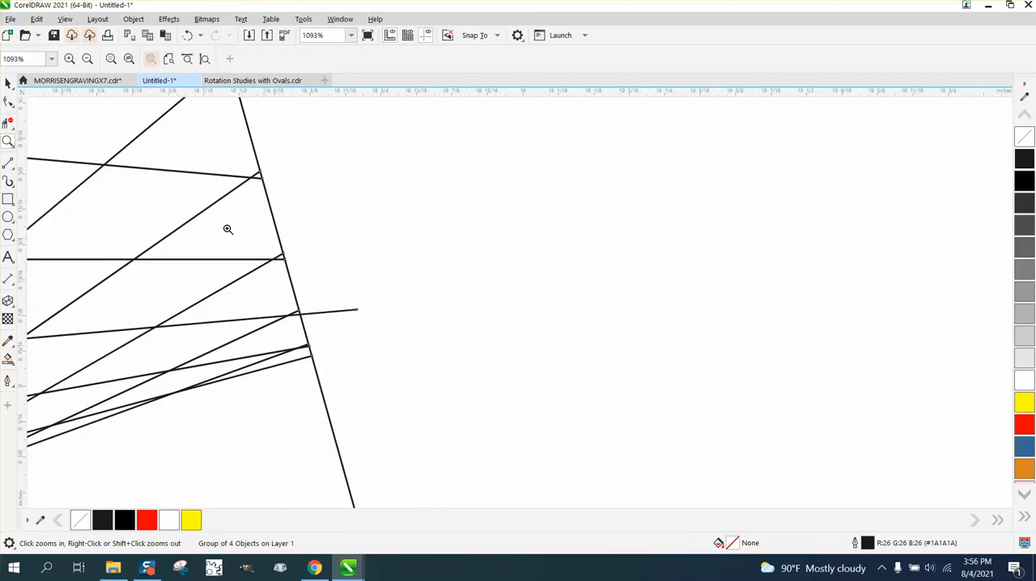
{"action": "left_click", "coordinate": [8, 122]}
{"action": "scroll", "coordinate": [366, 344], "scroll_direction": "down", "scroll_amount": 6}
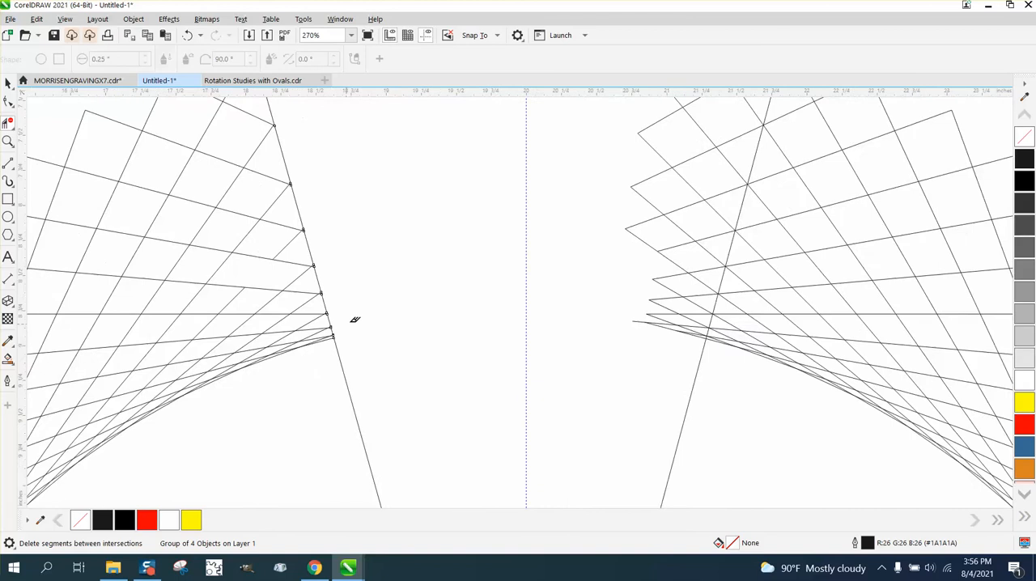
- Use Virtual Segment Delete to trim all ring segments that extend past the right line into the opening
{"action": "left_click_drag", "start_coordinate": [559, 132], "coordinate": [532, 251]}
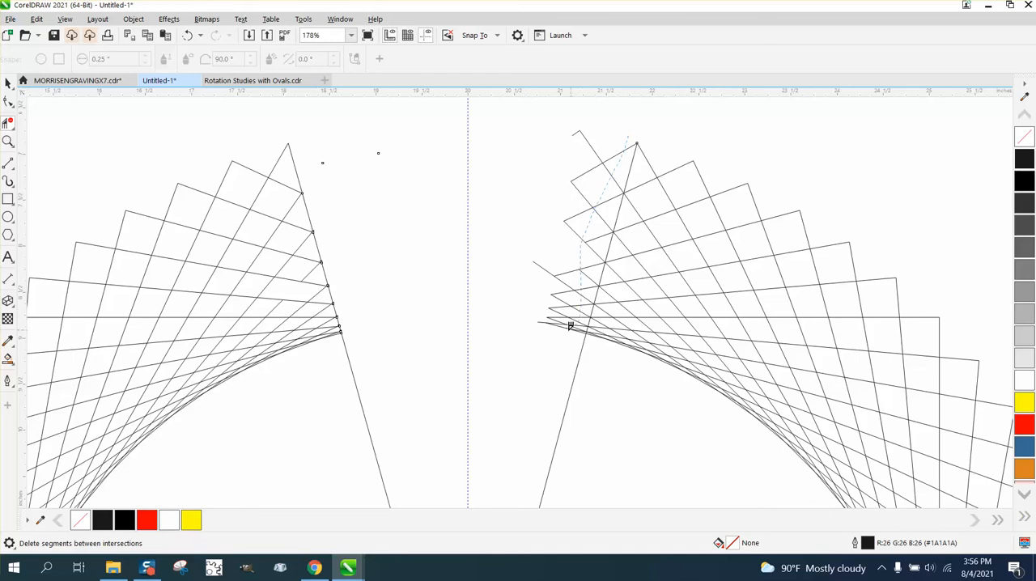
{"action": "mouse_move", "coordinate": [572, 111]}
{"action": "left_mouse_down"}
{"action": "mouse_move", "coordinate": [586, 162]}
{"action": "mouse_move", "coordinate": [562, 282]}
{"action": "left_mouse_up"}
{"action": "left_click_drag", "start_coordinate": [553, 320], "coordinate": [551, 332]}
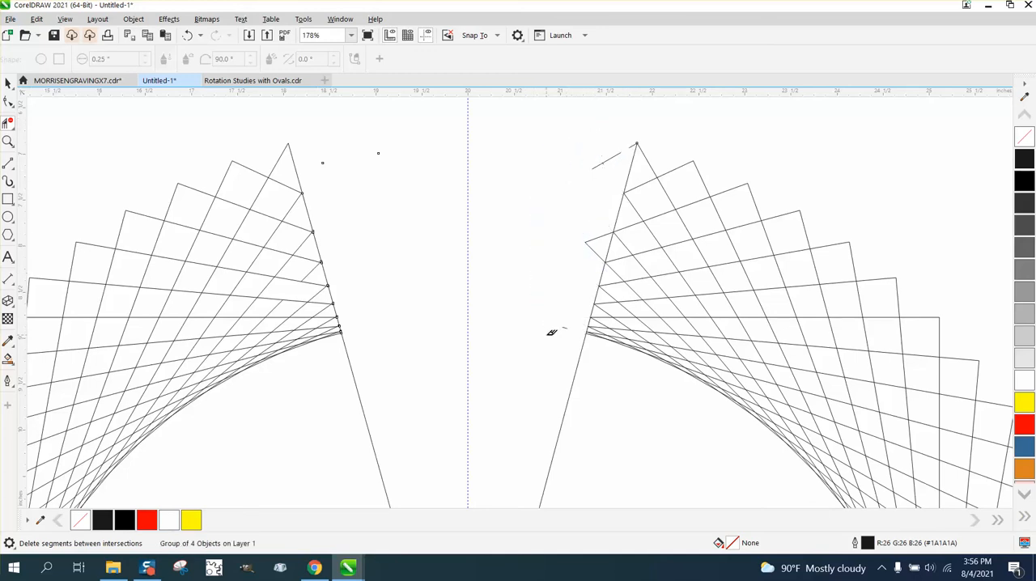
{"action": "left_click", "coordinate": [611, 158]}
{"action": "left_click", "coordinate": [597, 249]}
- Delete the parts of both lines running from the C's ends to the centre with Virtual Segment Delete
{"action": "scroll", "coordinate": [514, 333], "scroll_direction": "down", "scroll_amount": 5}
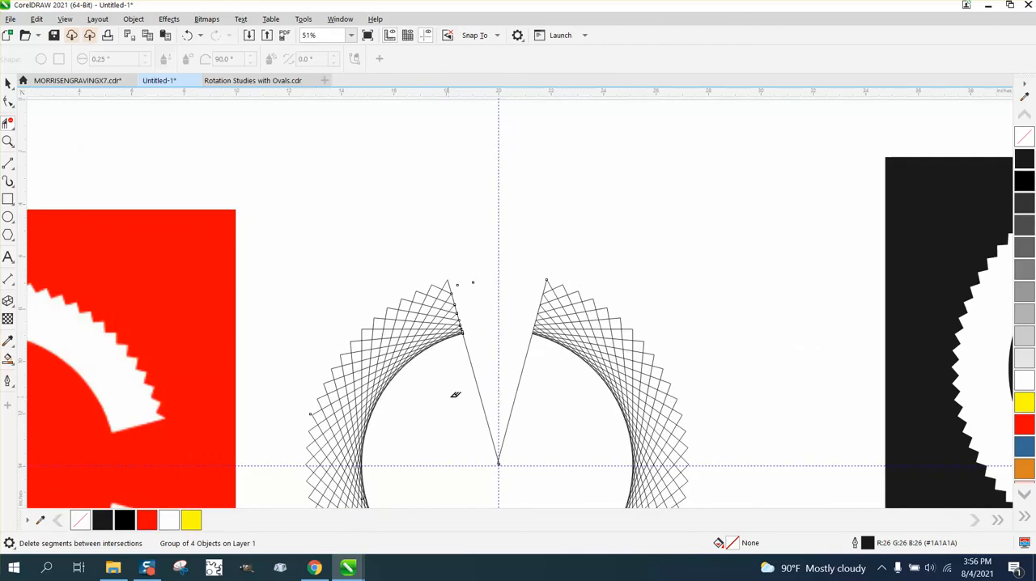
{"action": "left_click_drag", "start_coordinate": [453, 396], "coordinate": [560, 429]}
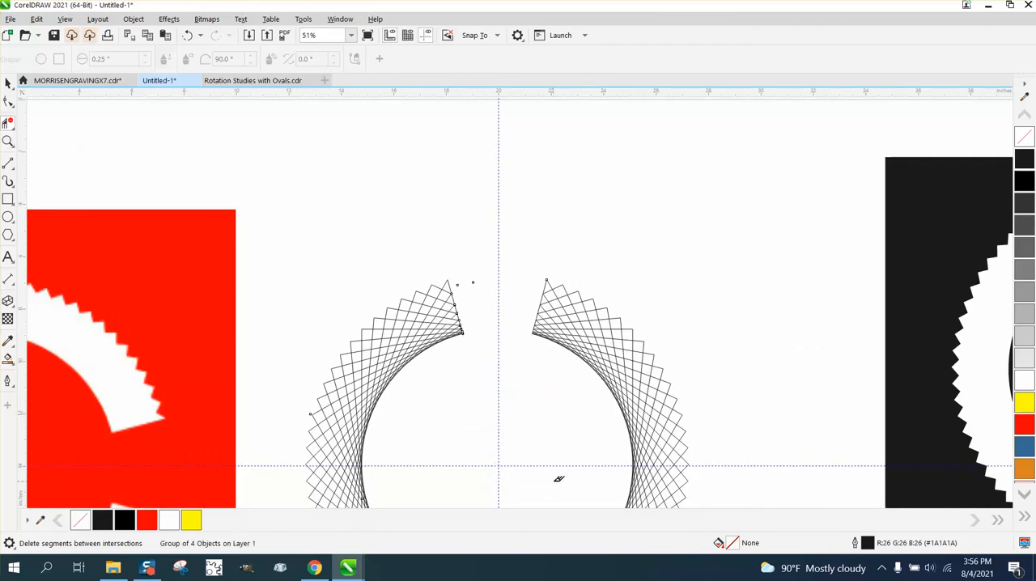
{"action": "scroll", "coordinate": [470, 364], "scroll_direction": "down", "scroll_amount": 1}
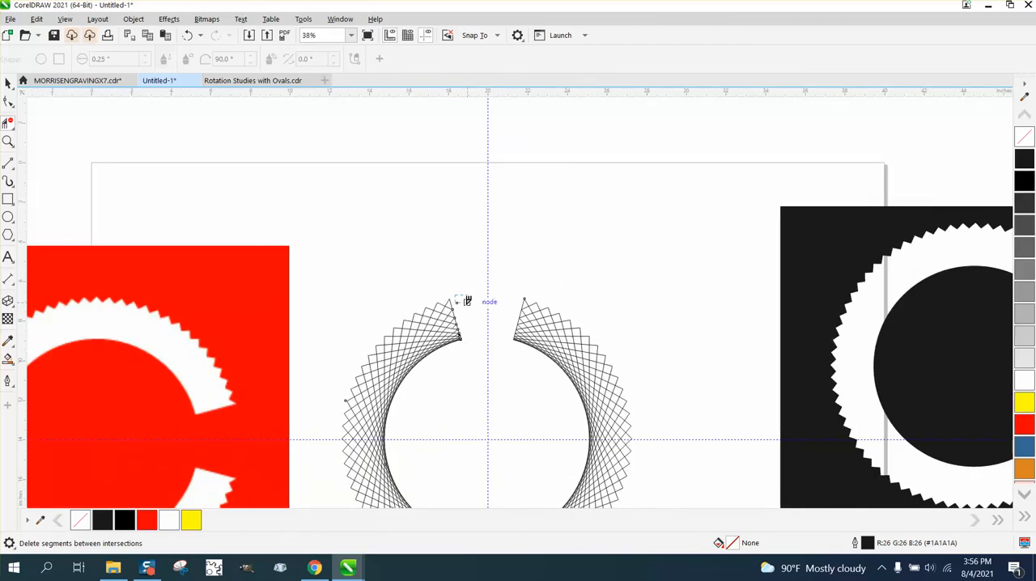
{"action": "scroll", "coordinate": [455, 283], "scroll_direction": "down", "scroll_amount": 1}
{"action": "scroll", "coordinate": [455, 279], "scroll_direction": "down", "scroll_amount": 1}
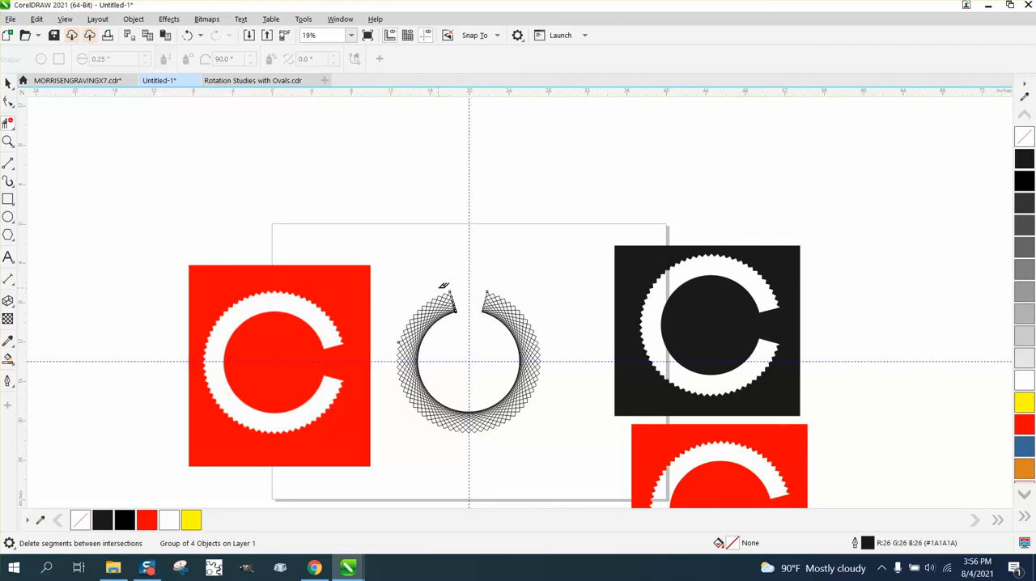
- Set the trimmed C group's rotation back to 0 degrees
{"action": "left_click", "coordinate": [8, 199]}
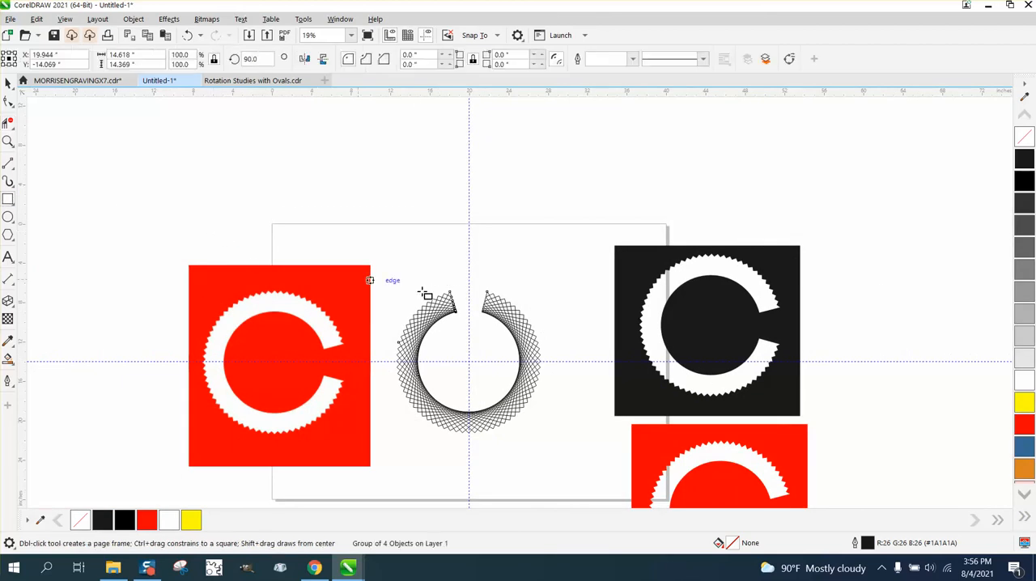
{"action": "left_click", "coordinate": [7, 82]}
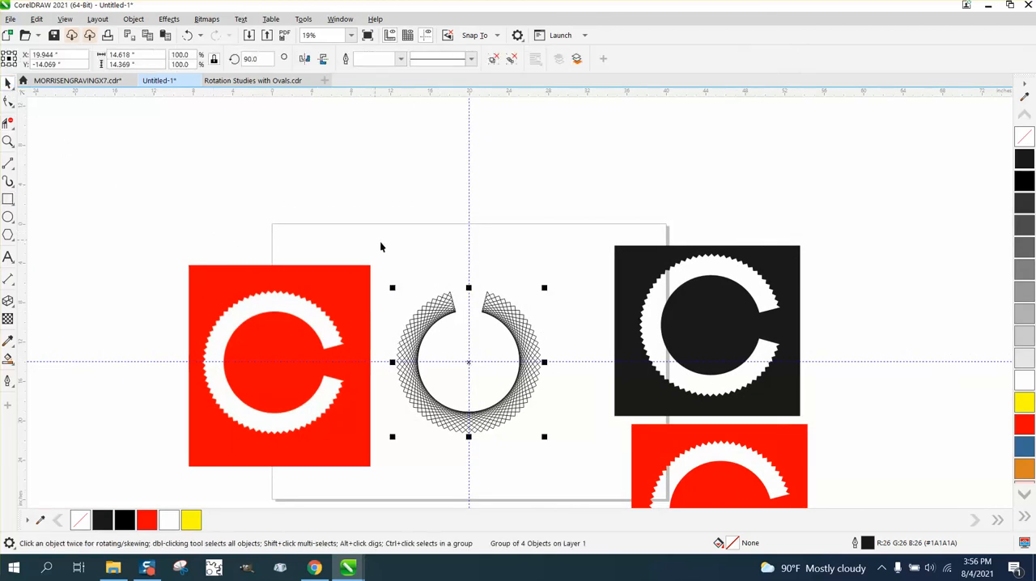
{"action": "left_click_drag", "start_coordinate": [380, 240], "coordinate": [579, 452]}
{"action": "left_click", "coordinate": [250, 58]}
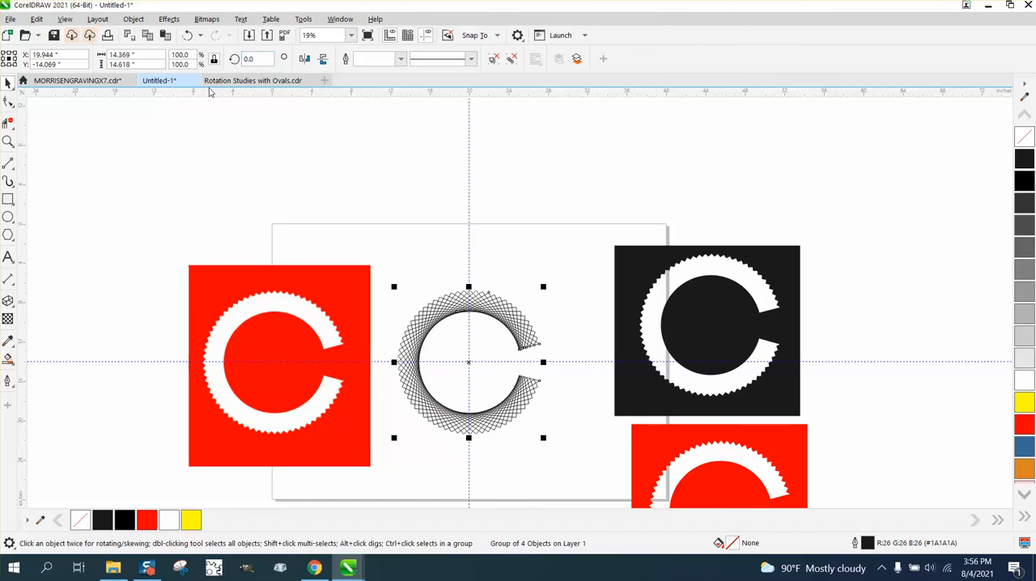
- Draw a square about 17.6 inches wide around the trimmed C and centre it on the page
{"action": "left_click", "coordinate": [8, 199]}
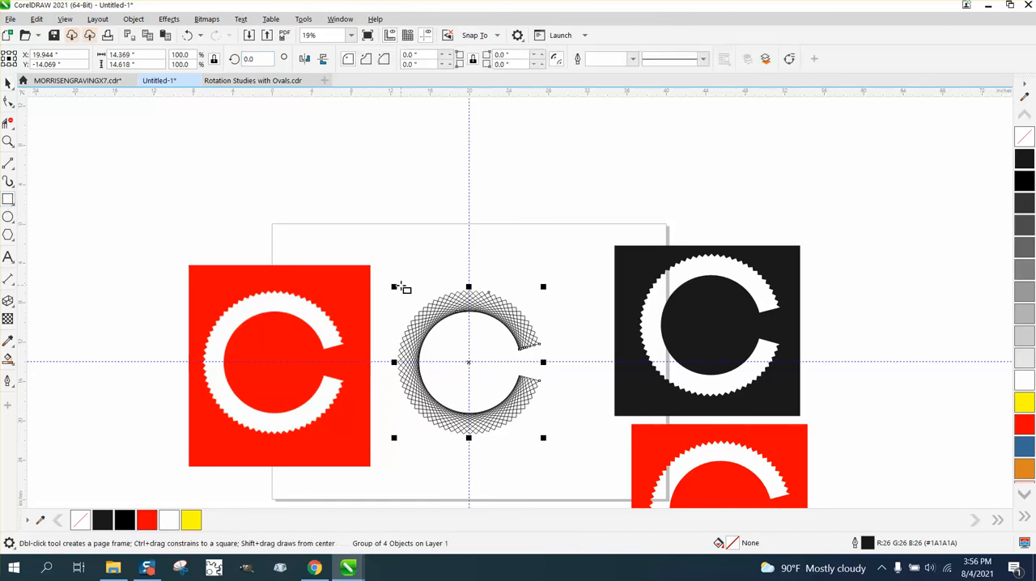
{"action": "mouse_move", "coordinate": [391, 276]}
{"action": "left_mouse_down"}
{"action": "mouse_move", "coordinate": [393, 397]}
{"action": "mouse_move", "coordinate": [486, 451]}
{"action": "mouse_move", "coordinate": [467, 451]}
{"action": "left_mouse_up"}
{"action": "key", "text": "p"}
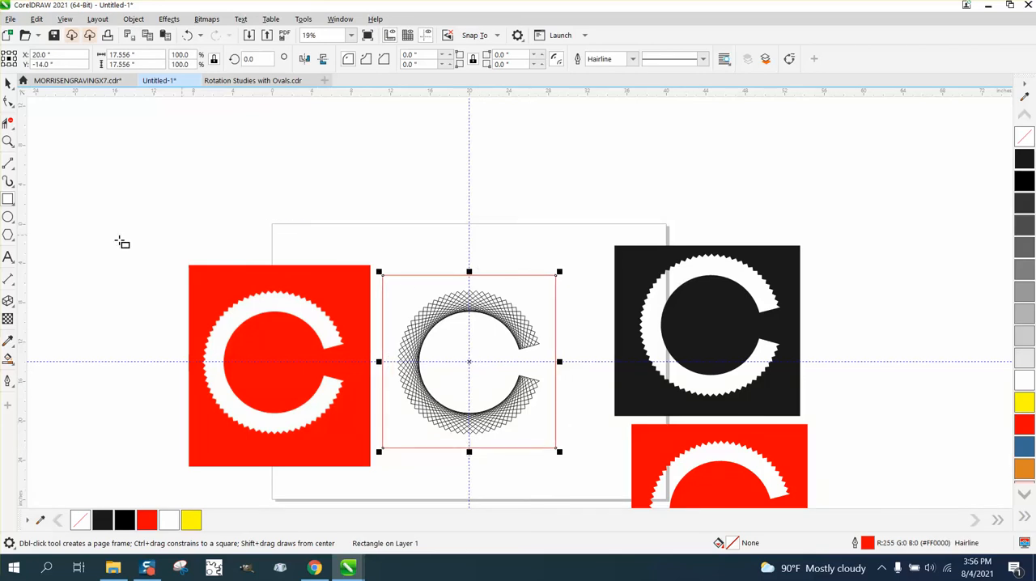
- Smart Fill the area around the C inside the square with red and no outline
{"action": "left_click", "coordinate": [7, 361]}
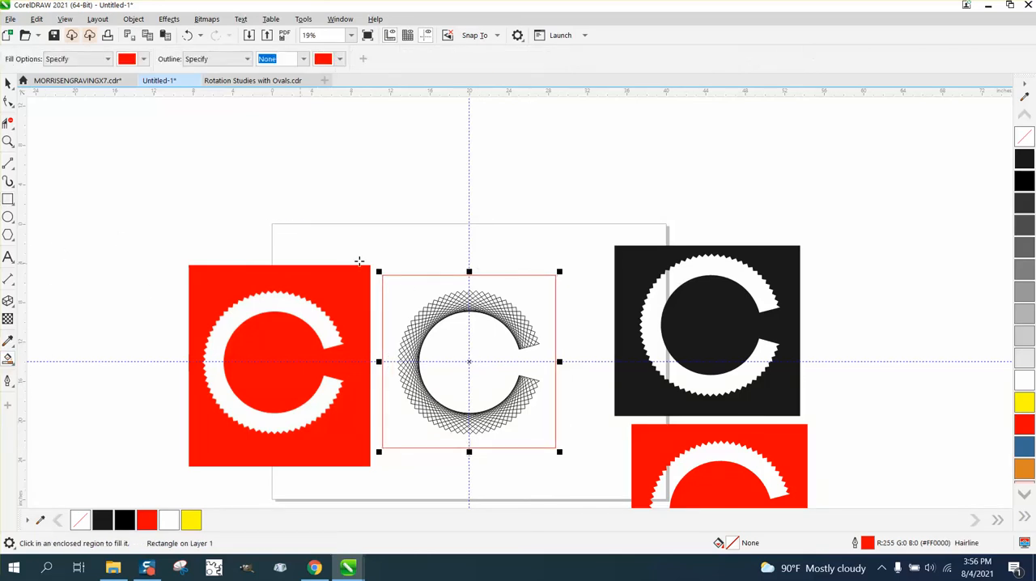
{"action": "left_click", "coordinate": [422, 290]}
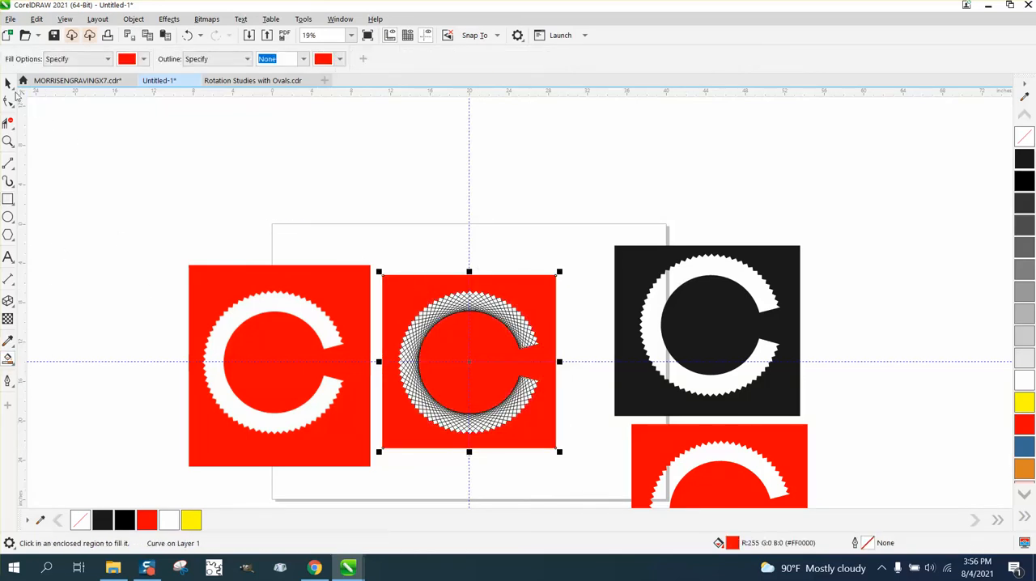
{"action": "left_click", "coordinate": [9, 84]}
{"action": "left_click", "coordinate": [530, 291]}
- Move the red filled shape beside the black C and inspect the two side by side
{"action": "left_click", "coordinate": [11, 85]}
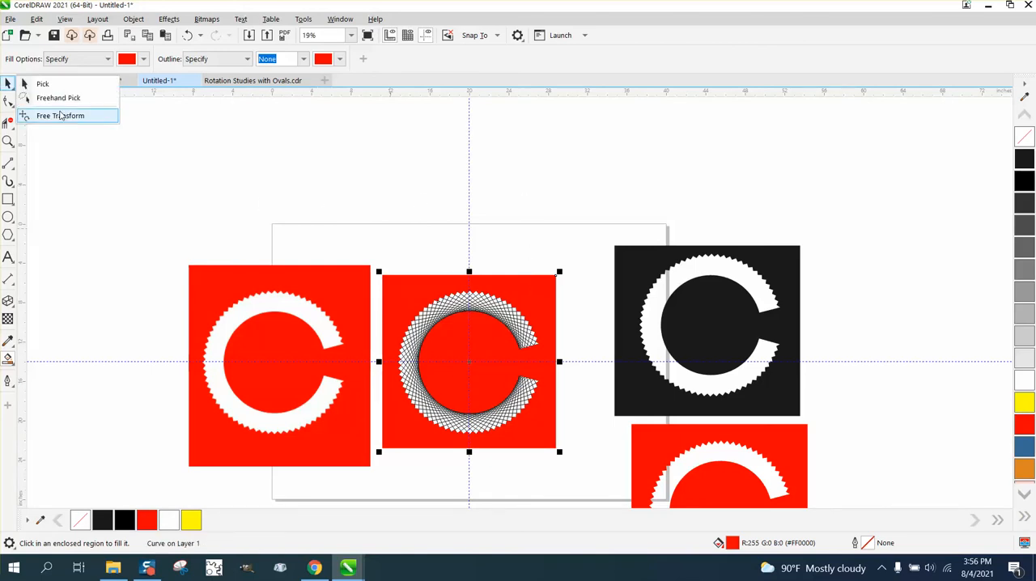
{"action": "left_click", "coordinate": [42, 85]}
{"action": "left_click_drag", "start_coordinate": [526, 295], "coordinate": [523, 126]}
{"action": "left_click_drag", "start_coordinate": [544, 175], "coordinate": [959, 296]}
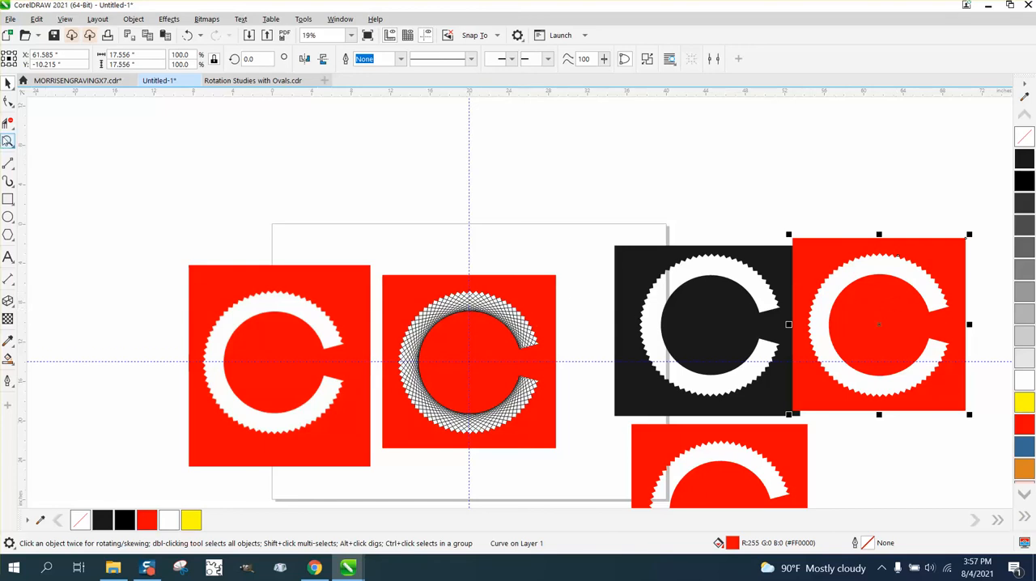
{"action": "left_click", "coordinate": [8, 140]}
{"action": "left_click_drag", "start_coordinate": [654, 237], "coordinate": [967, 415]}
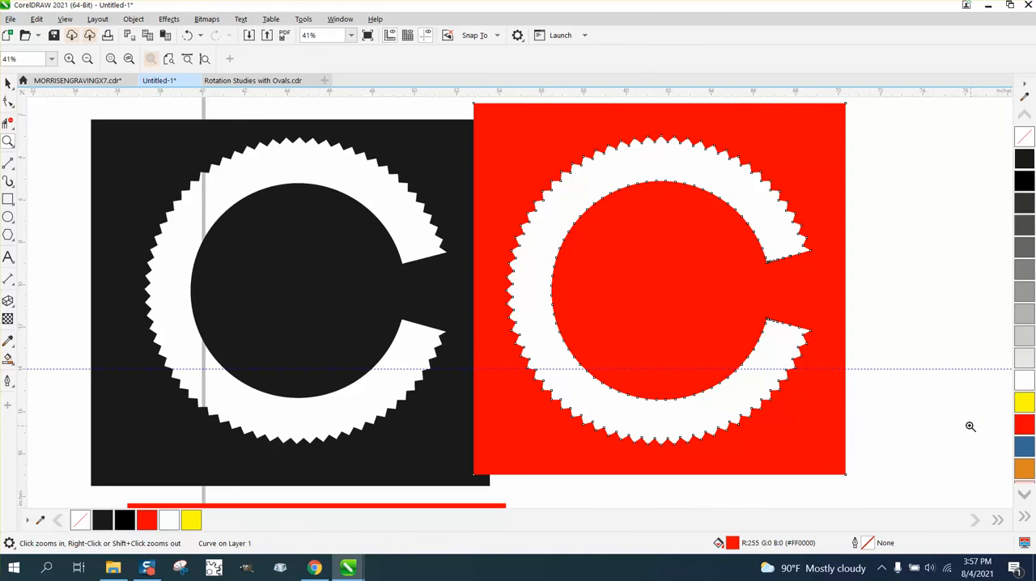